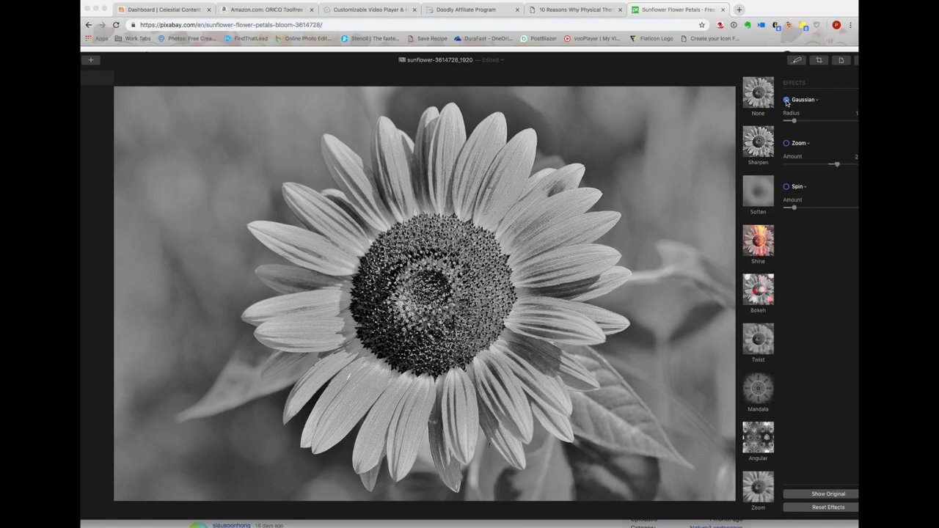
Enable the Gaussian blur on the black-and-white sunflower photo and reduce its radius slightly
{"action": "left_click", "coordinate": [787, 100]}
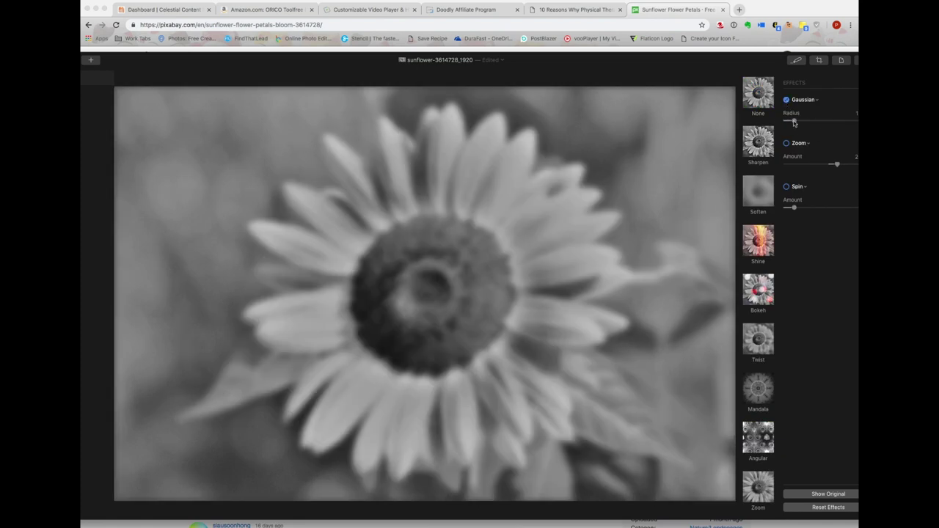
{"action": "left_click_drag", "start_coordinate": [793, 122], "coordinate": [791, 121]}
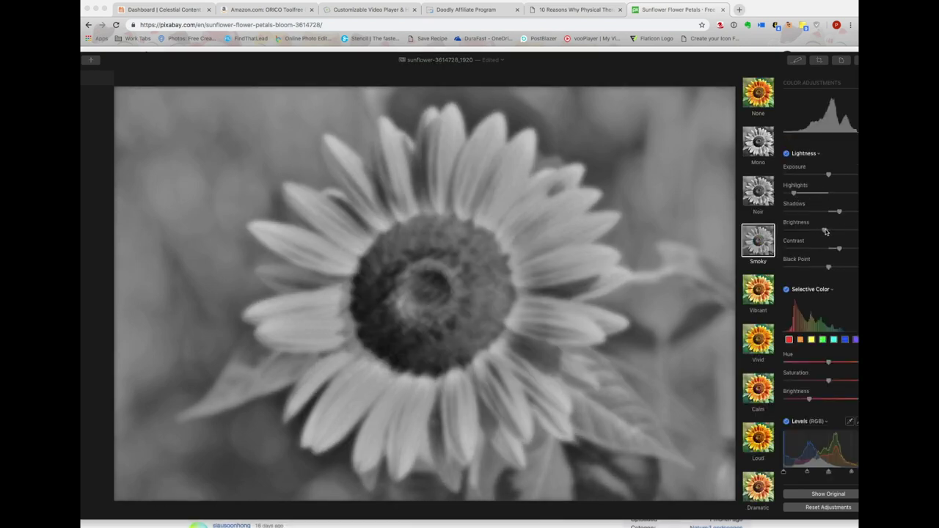
Lighten the blurred sunflower photo by raising its Exposure and Brightness, and lower its Highlights slightly
{"action": "left_click_drag", "start_coordinate": [825, 231], "coordinate": [858, 232]}
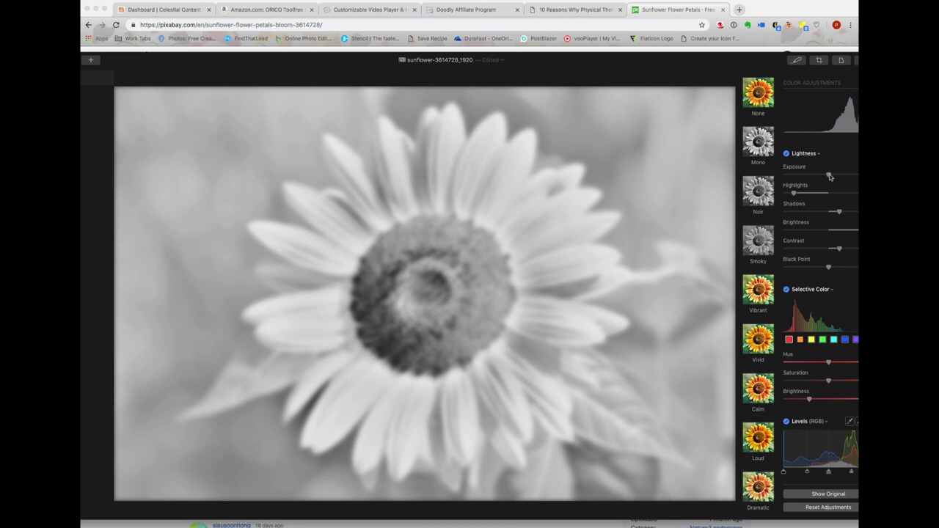
{"action": "left_click_drag", "start_coordinate": [829, 174], "coordinate": [851, 175]}
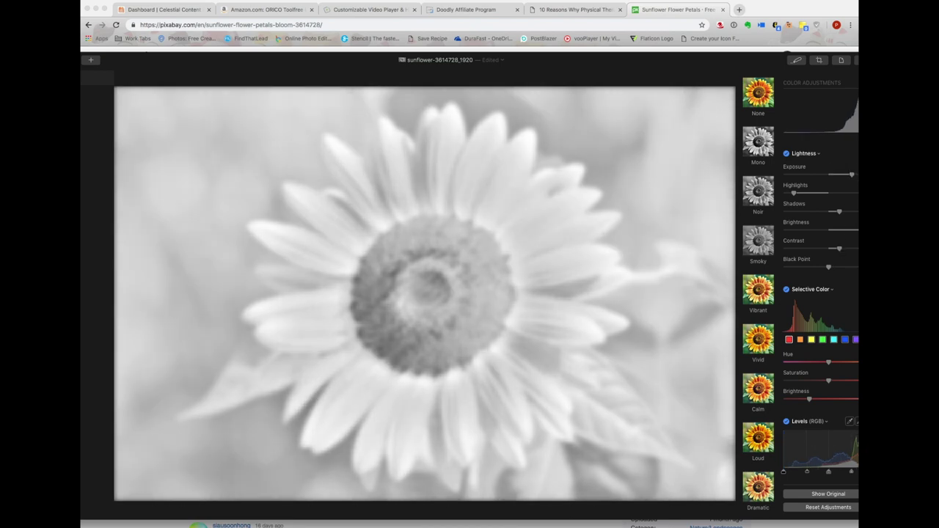
{"action": "left_click_drag", "start_coordinate": [849, 229], "coordinate": [839, 232]}
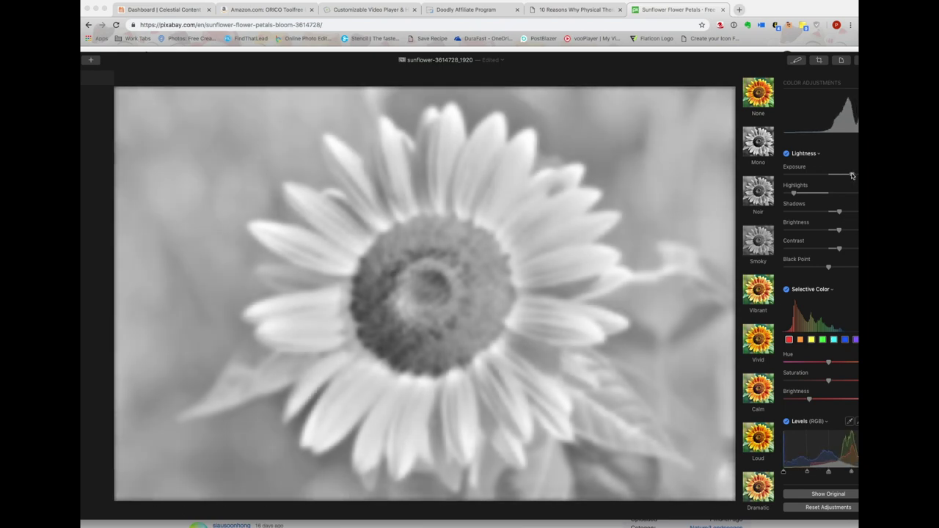
{"action": "left_click_drag", "start_coordinate": [854, 176], "coordinate": [858, 174]}
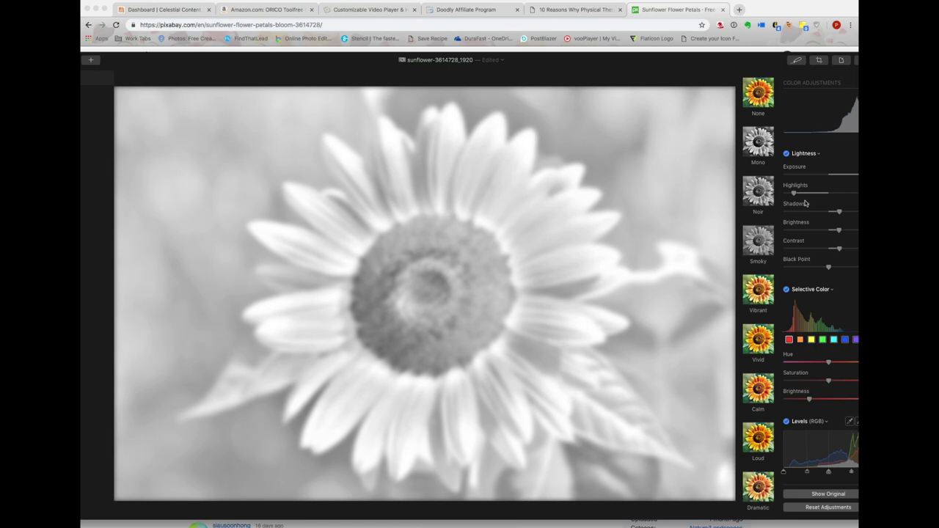
{"action": "mouse_move", "coordinate": [796, 197]}
{"action": "left_mouse_down"}
{"action": "mouse_move", "coordinate": [828, 192]}
{"action": "mouse_move", "coordinate": [791, 199]}
{"action": "left_mouse_up"}
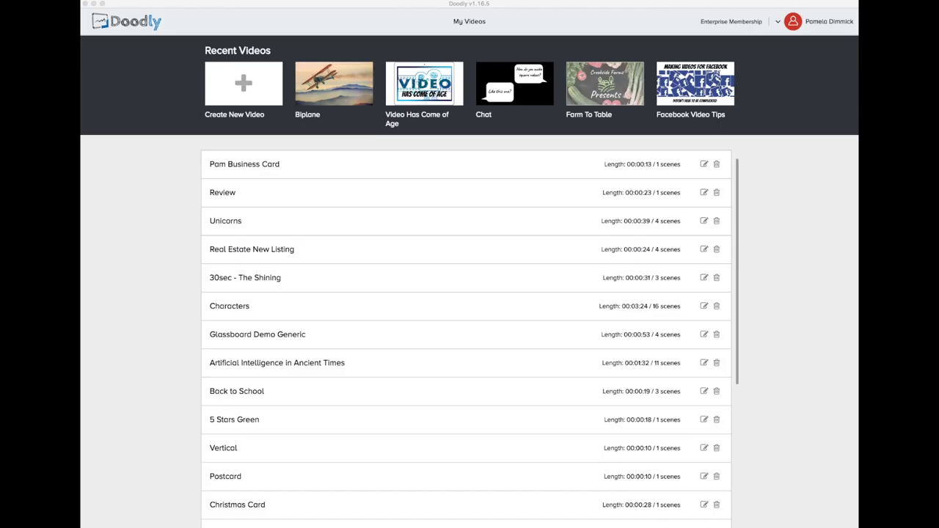
Switch to Doodly and start a new video with the Custom style and a custom image background
{"action": "left_click", "coordinate": [240, 88]}
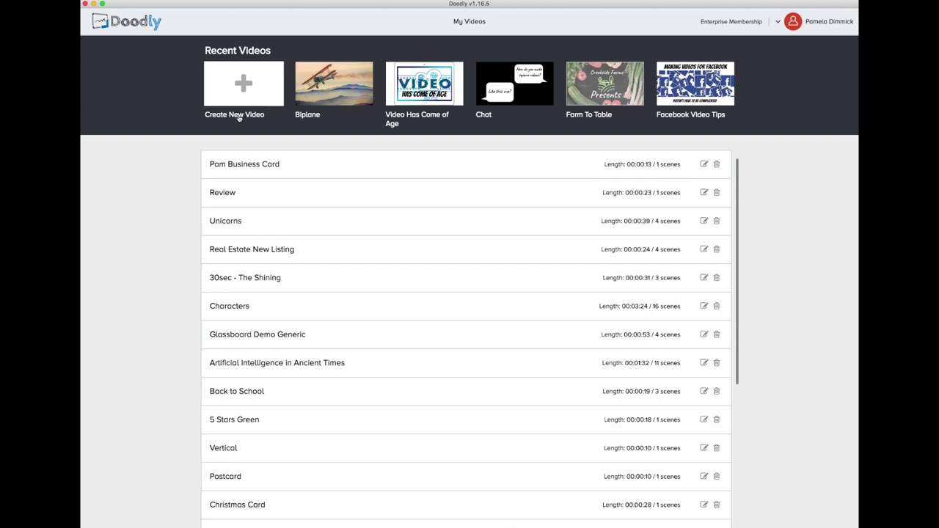
{"action": "left_click", "coordinate": [239, 118]}
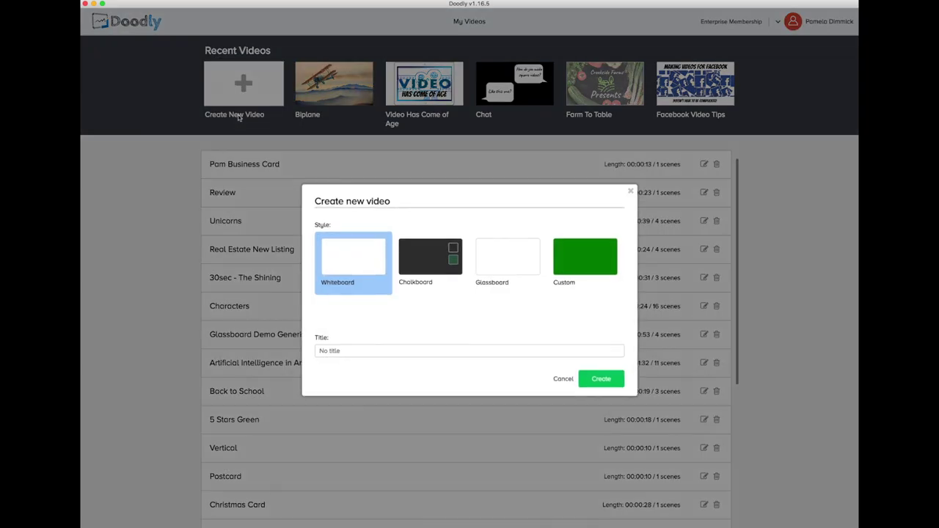
{"action": "left_click", "coordinate": [597, 265]}
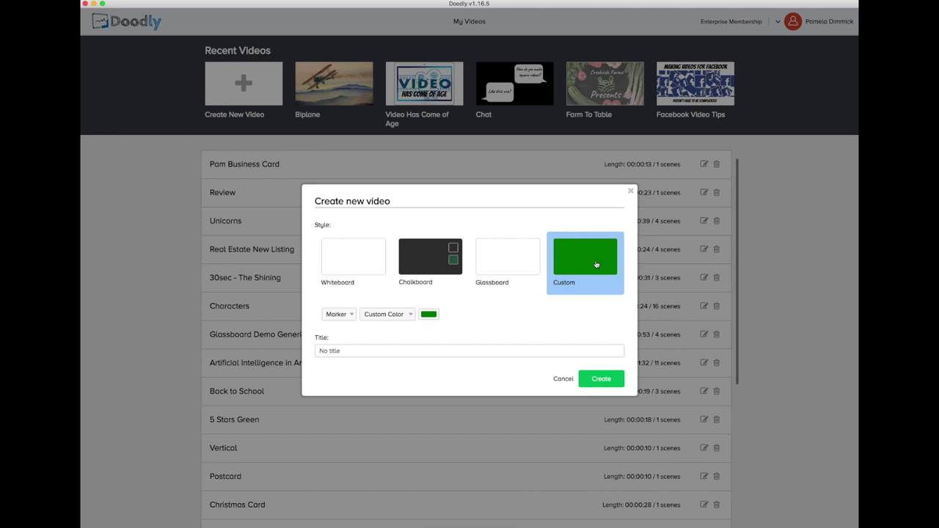
{"action": "left_click", "coordinate": [408, 318]}
{"action": "left_click", "coordinate": [405, 324]}
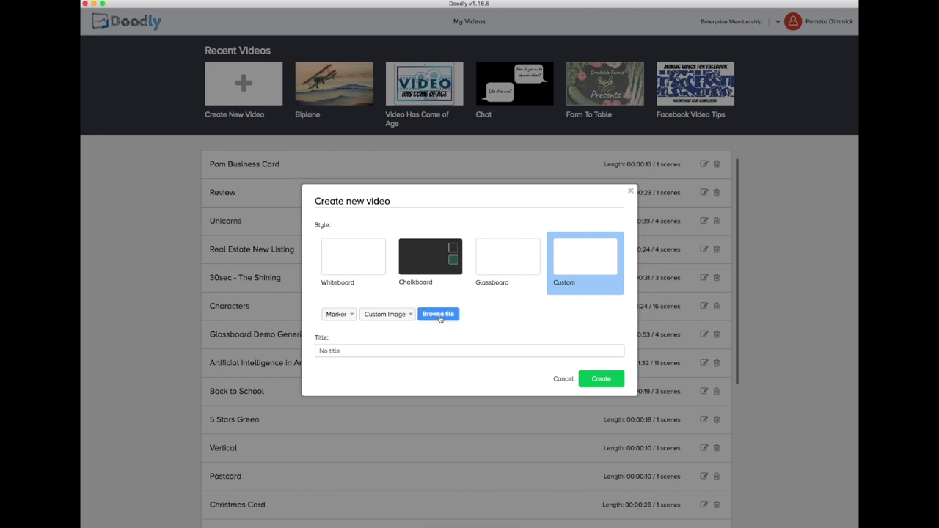
Load sunflower-3614728_1920.png from the Desktop as the video's custom background image
{"action": "left_click", "coordinate": [440, 319]}
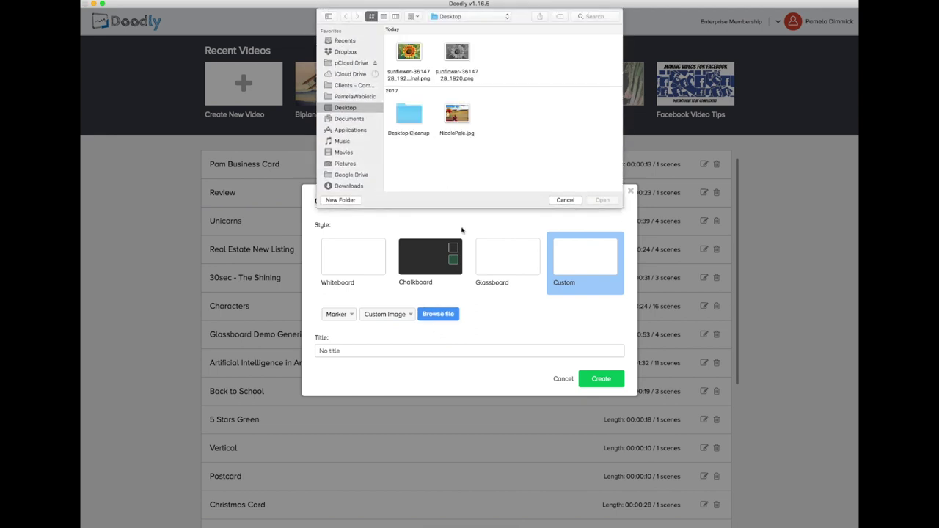
{"action": "left_click", "coordinate": [455, 54]}
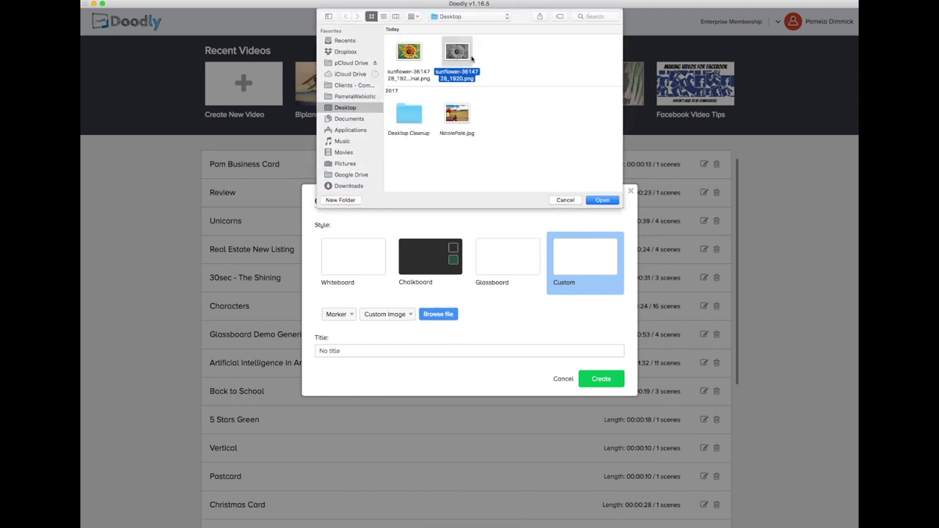
{"action": "left_click", "coordinate": [609, 201]}
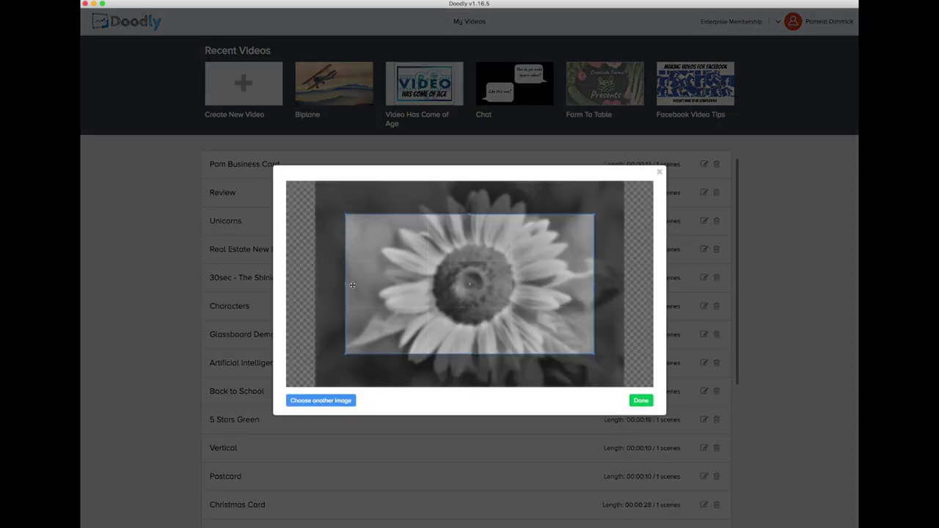
Expand the crop frame to the full extent so it takes in the whole sunflower picture, and accept the crop
{"action": "left_click_drag", "start_coordinate": [347, 284], "coordinate": [281, 272]}
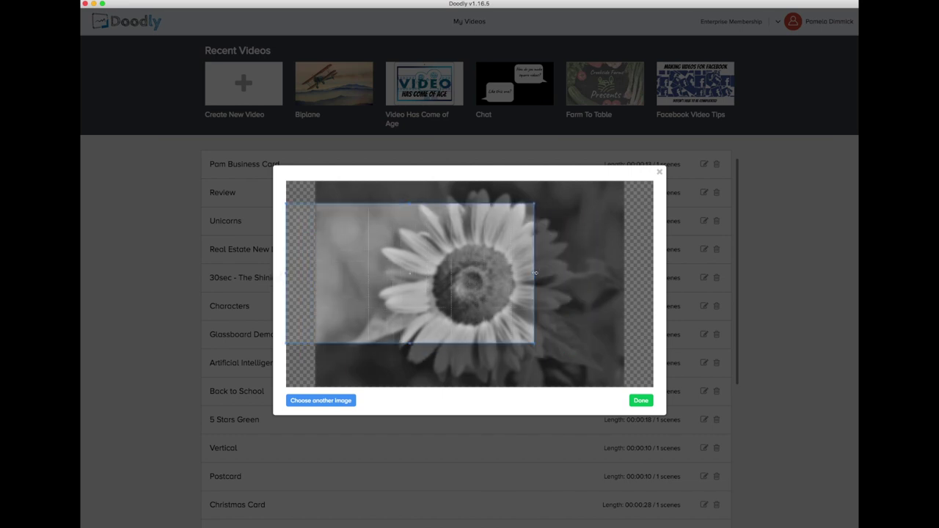
{"action": "left_click_drag", "start_coordinate": [535, 273], "coordinate": [619, 278]}
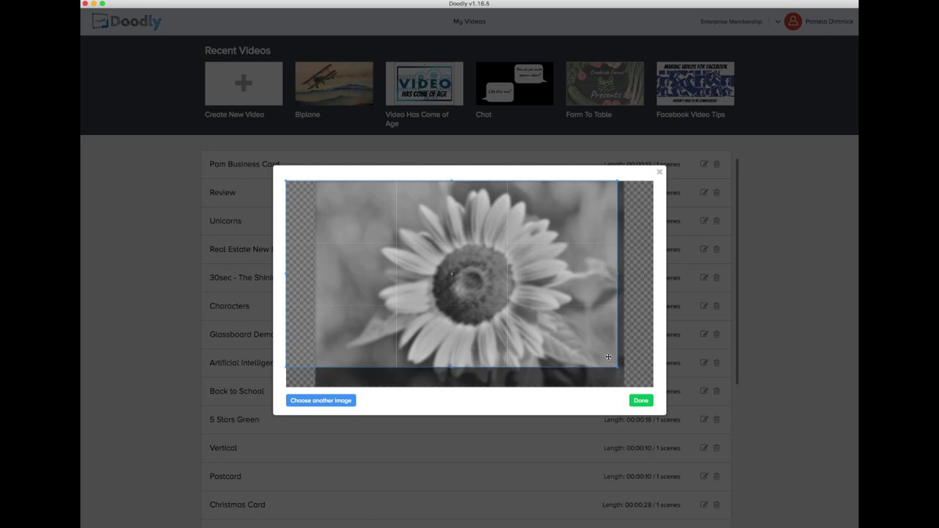
{"action": "left_click_drag", "start_coordinate": [618, 368], "coordinate": [657, 383]}
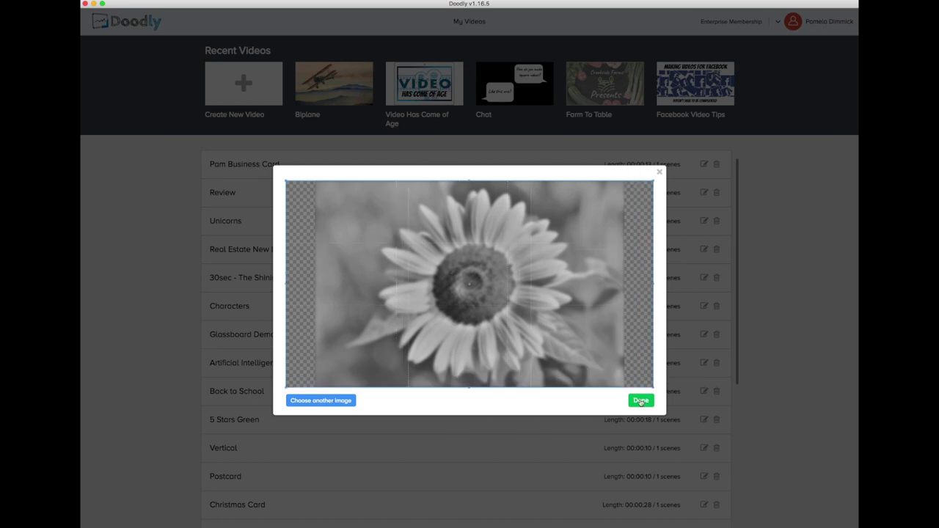
{"action": "left_click", "coordinate": [640, 401]}
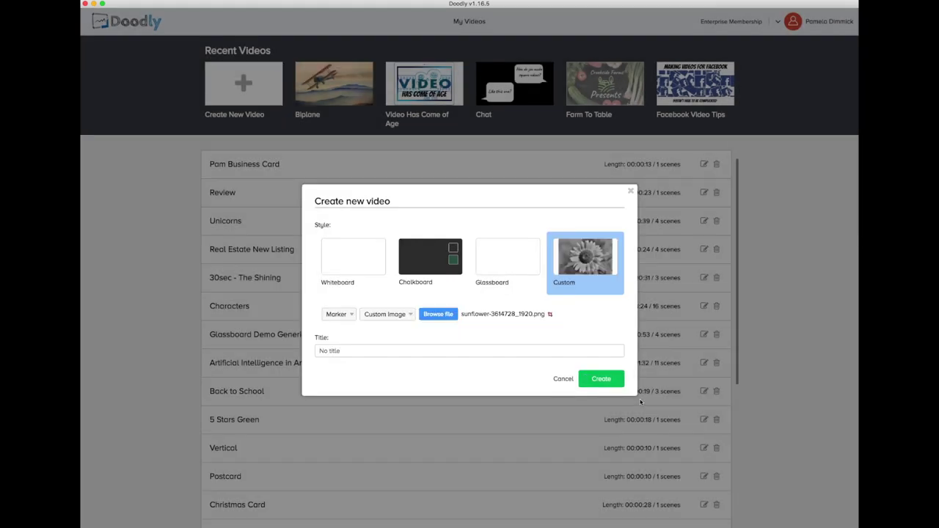
Title the new video "Sunflower" and create it
{"action": "left_click", "coordinate": [349, 352]}
{"action": "type", "text": "Sunflower"}
{"action": "left_click", "coordinate": [601, 380]}
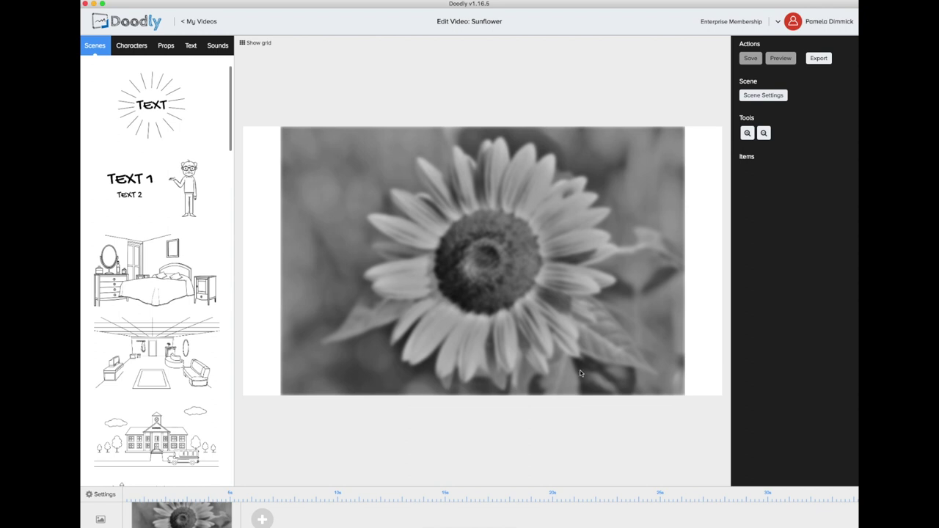
{"action": "left_click", "coordinate": [264, 521]}
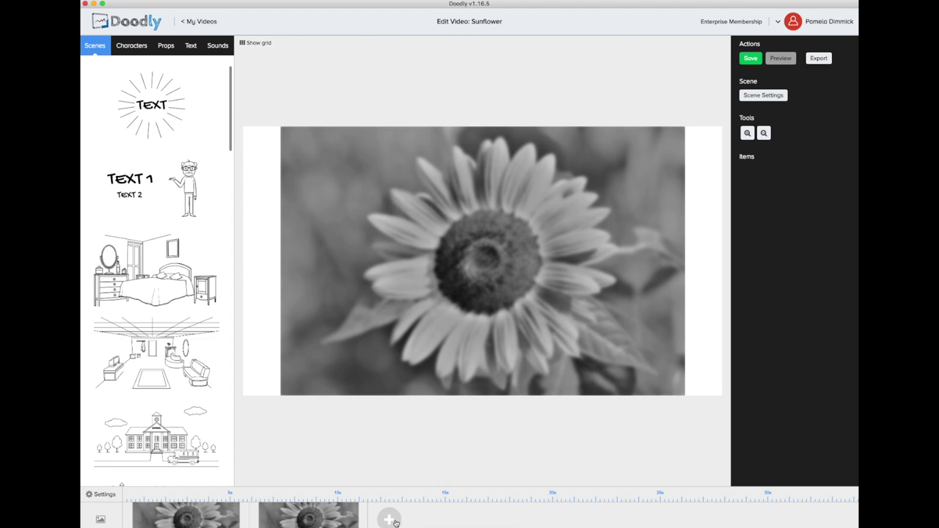
{"action": "left_click", "coordinate": [321, 510]}
{"action": "right_click", "coordinate": [314, 517]}
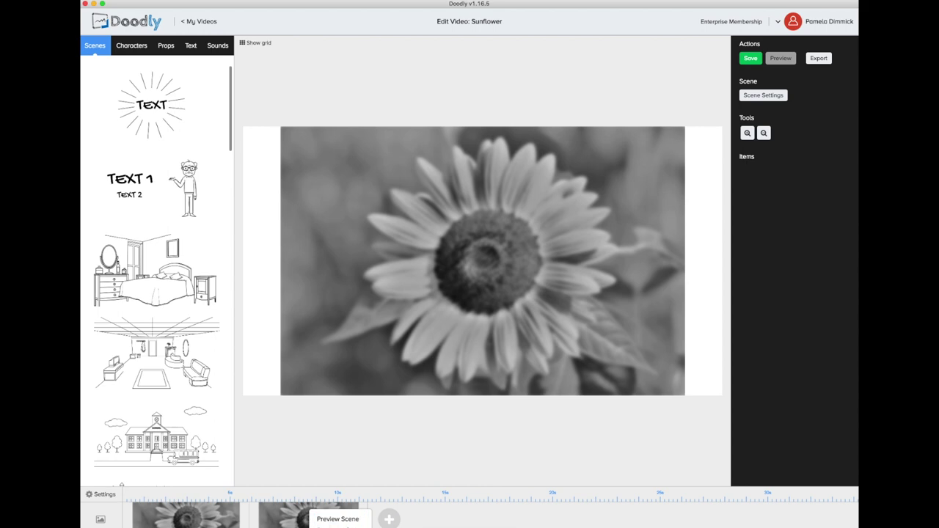
{"action": "left_click", "coordinate": [334, 525]}
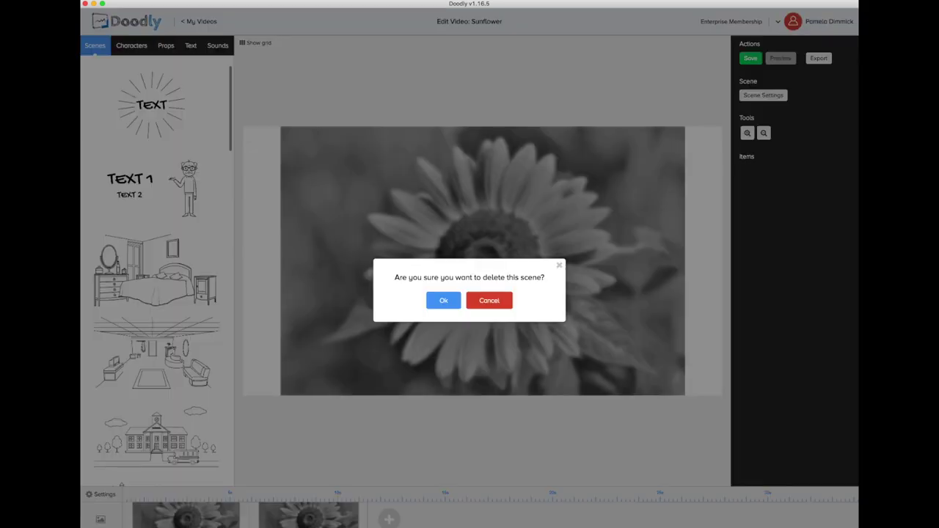
{"action": "left_click", "coordinate": [448, 300]}
Import "sunflower-3614728_1920 2 original.png" as a new prop titled "Sunflower" and add it to the scene
{"action": "left_click", "coordinate": [166, 46]}
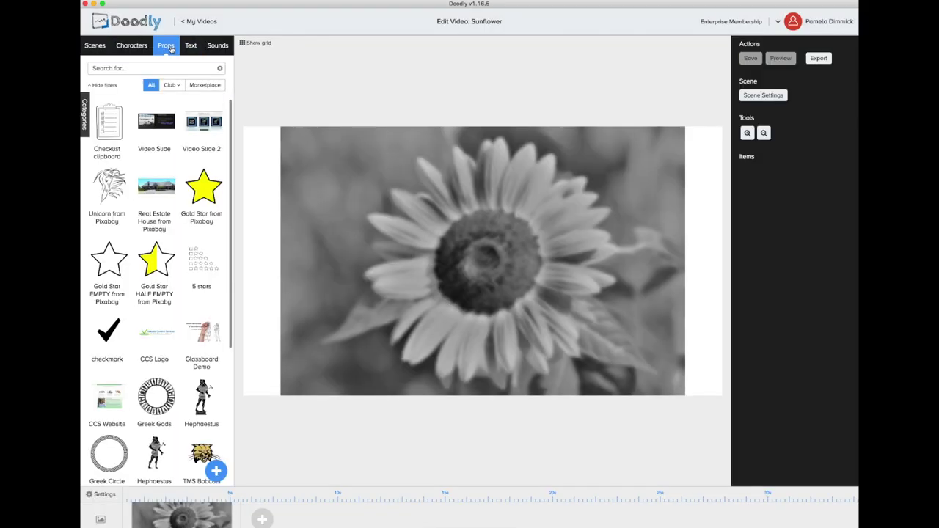
{"action": "left_click", "coordinate": [216, 471]}
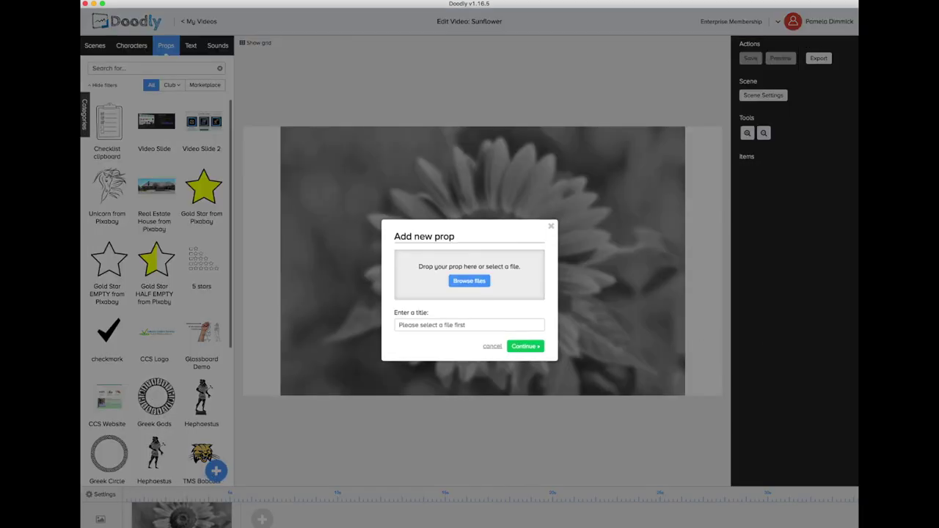
{"action": "left_click_drag", "start_coordinate": [822, 305], "coordinate": [466, 269]}
{"action": "left_click", "coordinate": [456, 345]}
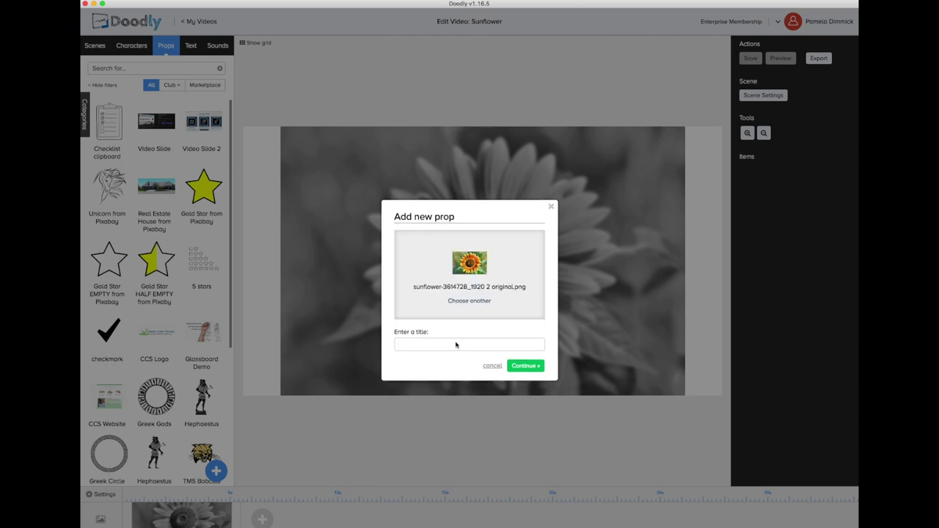
{"action": "type", "text": "Sunflower"}
{"action": "left_click", "coordinate": [526, 365]}
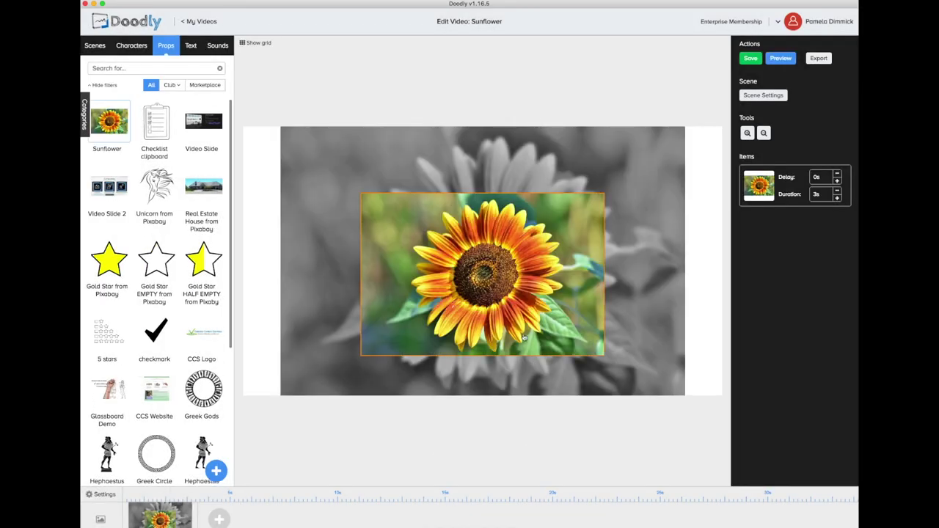
Enlarge the colour sunflower prop and move it so that it covers the grey background picture
{"action": "left_click", "coordinate": [467, 288]}
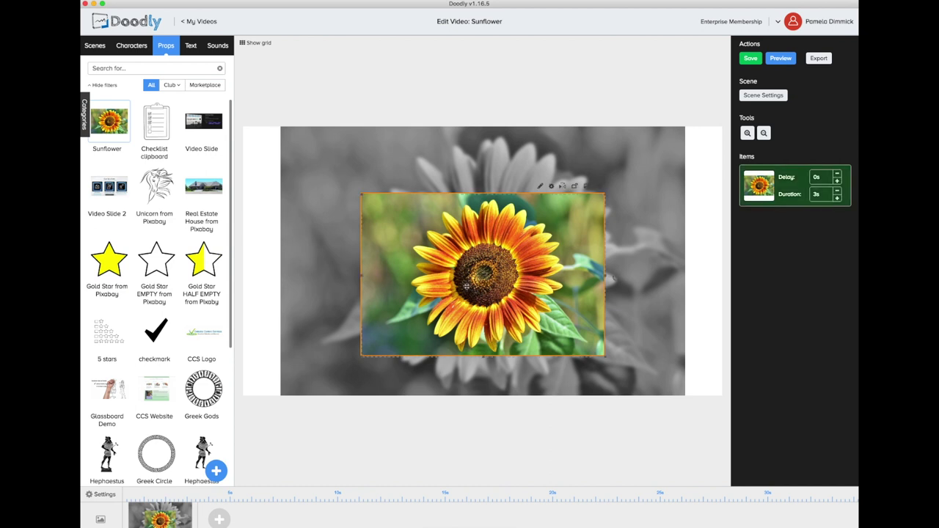
{"action": "left_click_drag", "start_coordinate": [466, 288], "coordinate": [386, 219]}
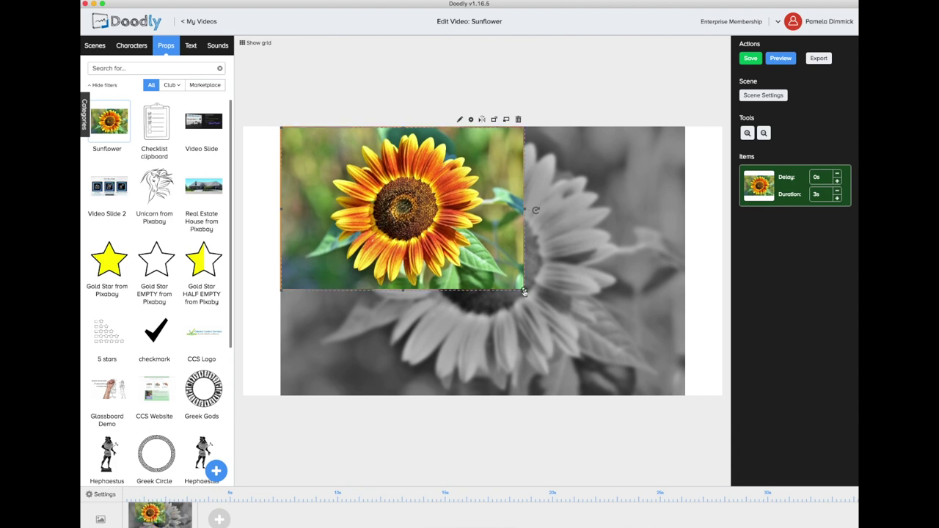
{"action": "left_click_drag", "start_coordinate": [524, 292], "coordinate": [649, 372]}
{"action": "left_click_drag", "start_coordinate": [450, 236], "coordinate": [541, 276]}
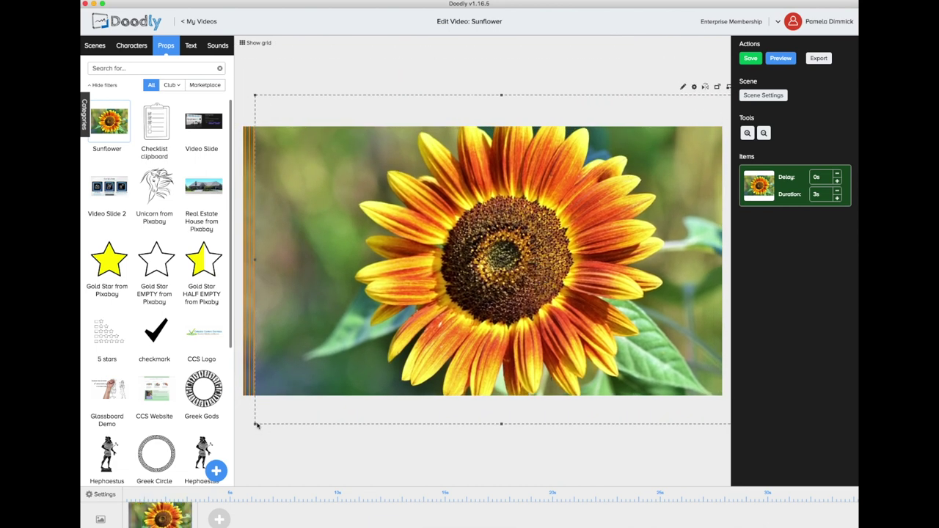
Resize and nudge the sunflower prop until the colour flower lines up with the flower in the background picture
{"action": "left_click_drag", "start_coordinate": [256, 424], "coordinate": [293, 397]}
{"action": "left_click_drag", "start_coordinate": [374, 310], "coordinate": [362, 316]}
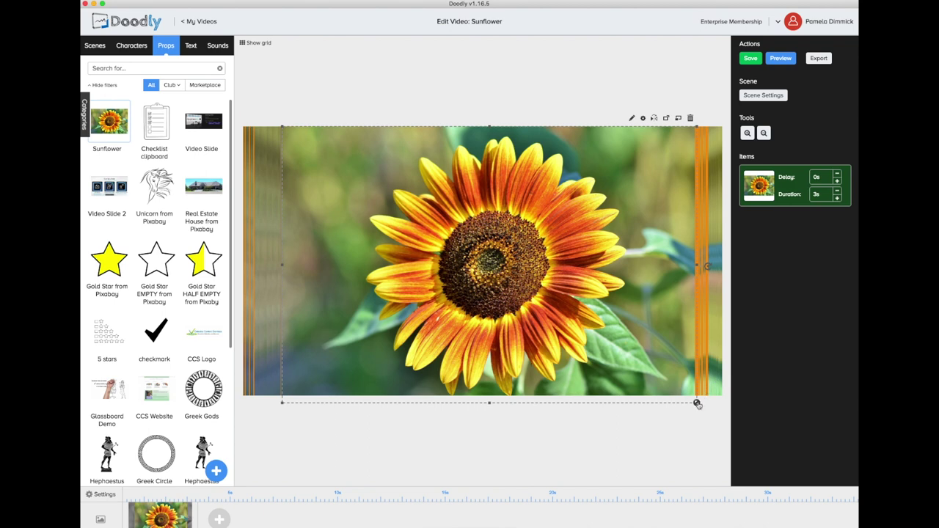
{"action": "mouse_move", "coordinate": [697, 404]}
{"action": "left_mouse_down"}
{"action": "mouse_move", "coordinate": [694, 392]}
{"action": "mouse_move", "coordinate": [703, 396]}
{"action": "left_mouse_up"}
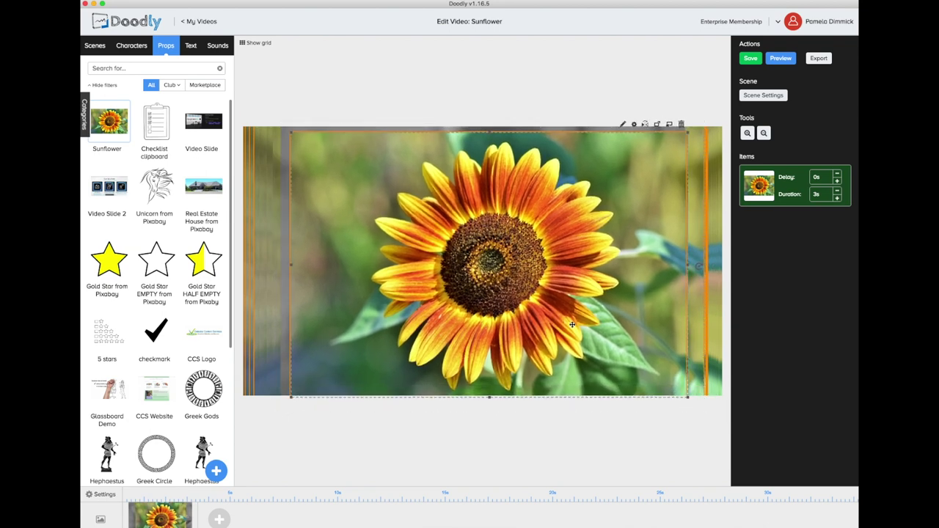
{"action": "left_click_drag", "start_coordinate": [568, 321], "coordinate": [562, 314]}
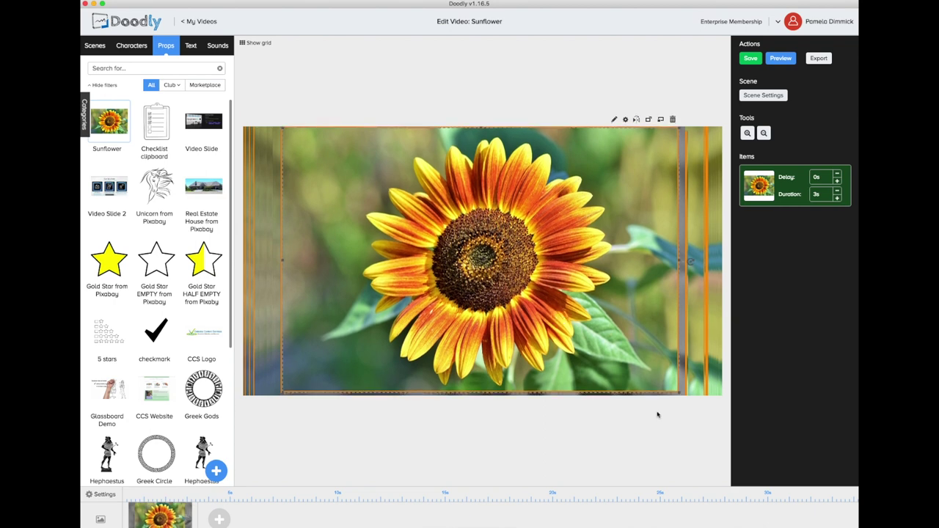
{"action": "left_click_drag", "start_coordinate": [679, 393], "coordinate": [687, 397]}
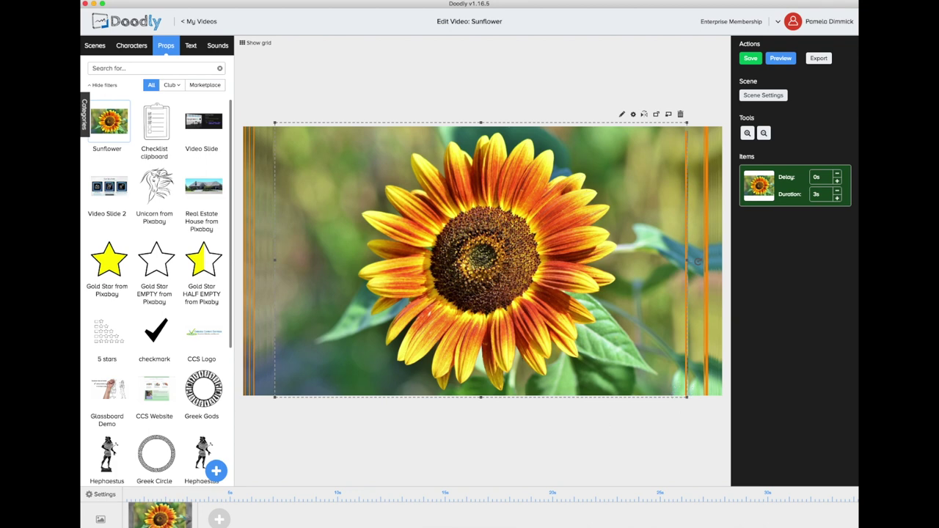
Add a second scene and switch between both scenes to compare the prop's alignment with the background flower
{"action": "left_click", "coordinate": [220, 519]}
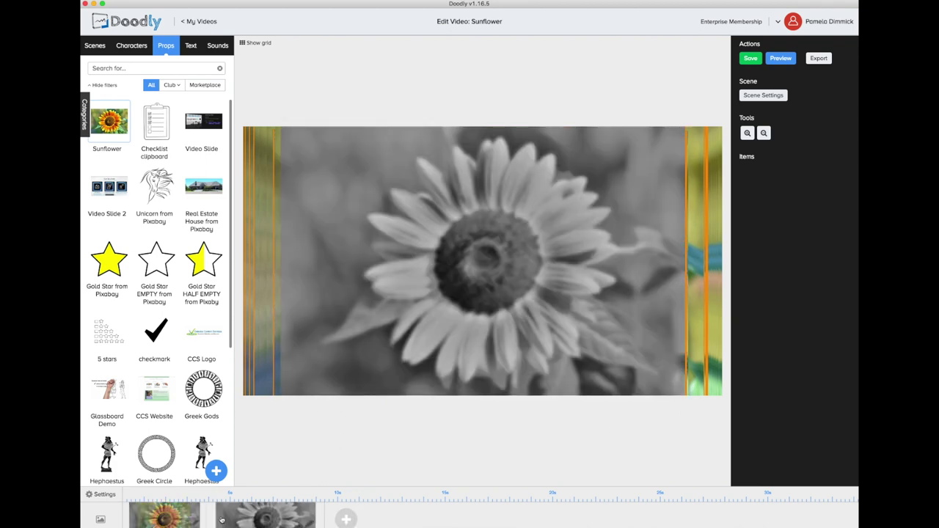
{"action": "left_click", "coordinate": [167, 520]}
{"action": "left_click", "coordinate": [253, 520]}
{"action": "left_click", "coordinate": [187, 518]}
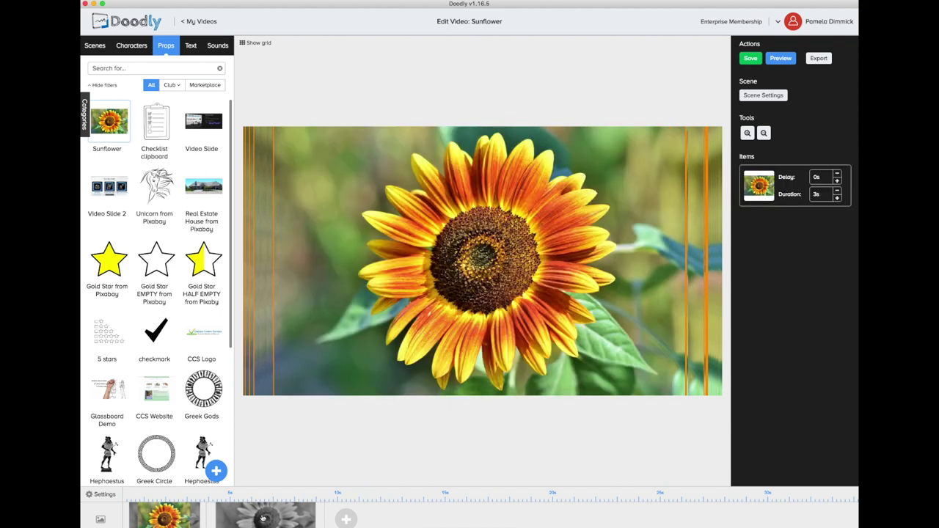
Shrink the sunflower prop slightly and shift it until its petals line up with the background flower, comparing it against the second scene
{"action": "left_click", "coordinate": [263, 518]}
{"action": "left_click", "coordinate": [176, 516]}
{"action": "left_click", "coordinate": [269, 519]}
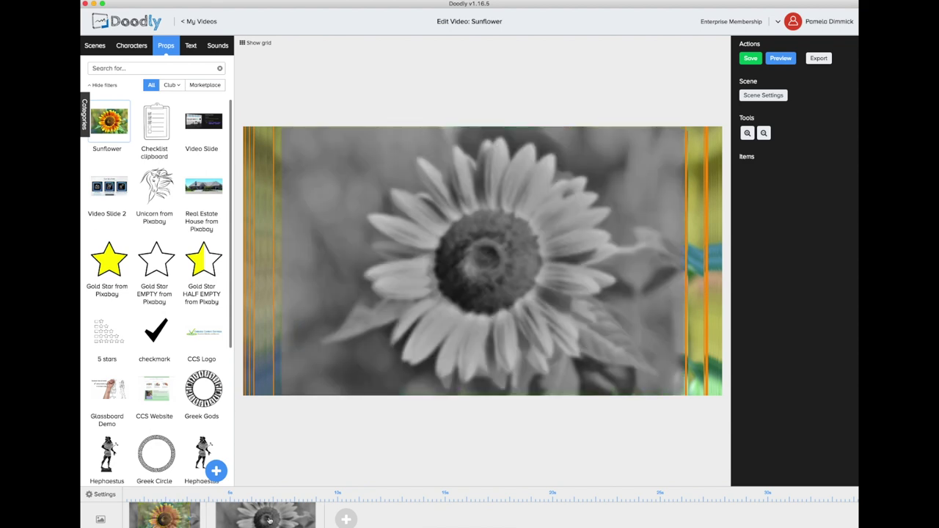
{"action": "left_click", "coordinate": [180, 518]}
{"action": "left_click", "coordinate": [301, 367]}
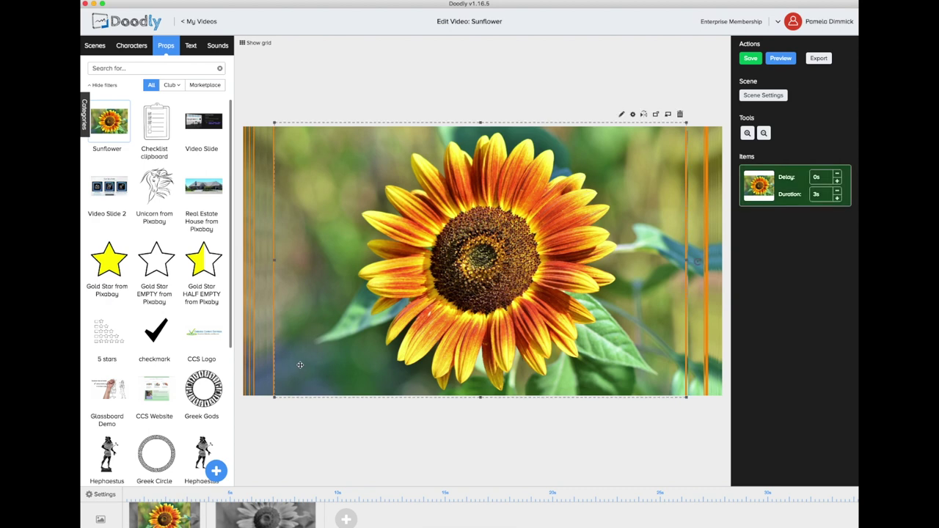
{"action": "left_click_drag", "start_coordinate": [274, 399], "coordinate": [276, 394]}
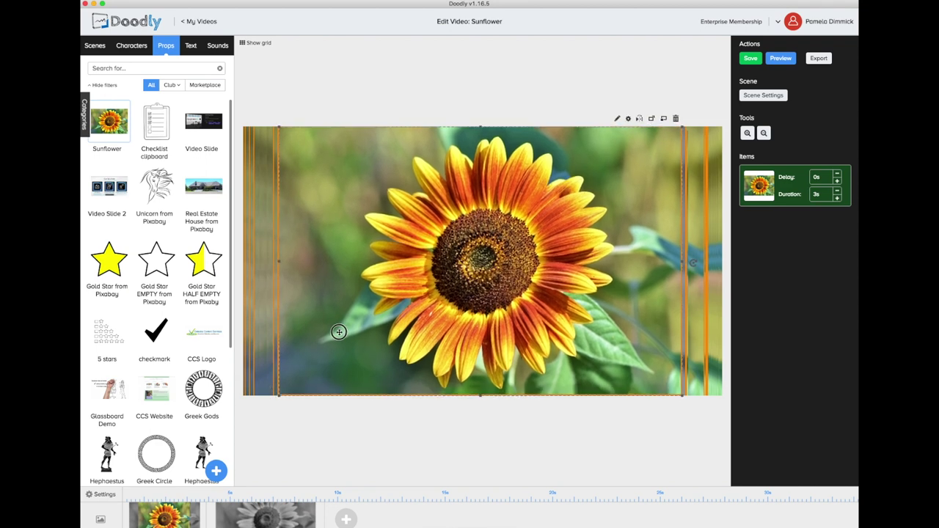
{"action": "left_click_drag", "start_coordinate": [338, 331], "coordinate": [342, 331]}
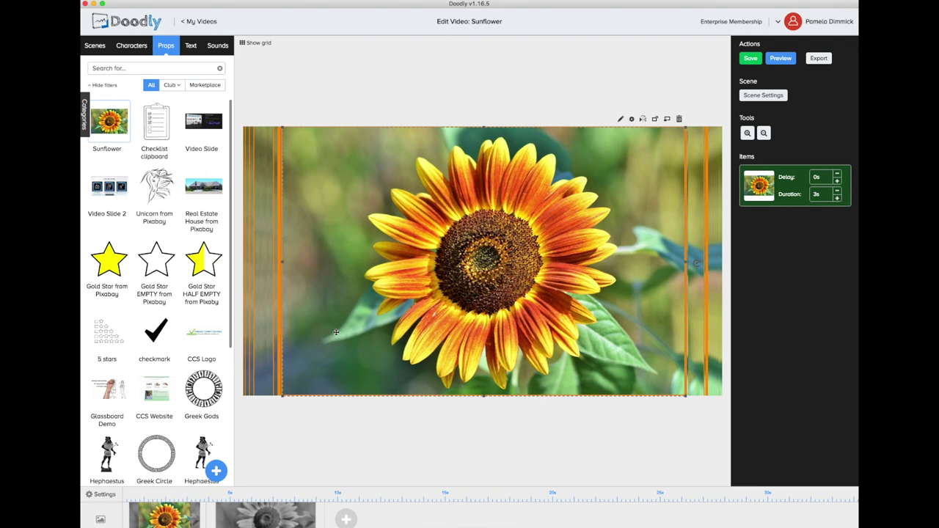
{"action": "left_click", "coordinate": [265, 510]}
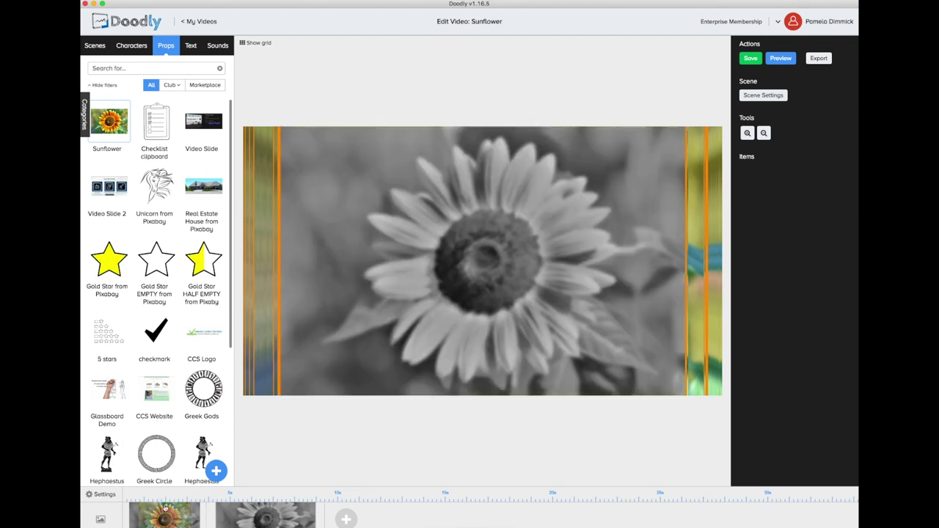
{"action": "left_click", "coordinate": [156, 513]}
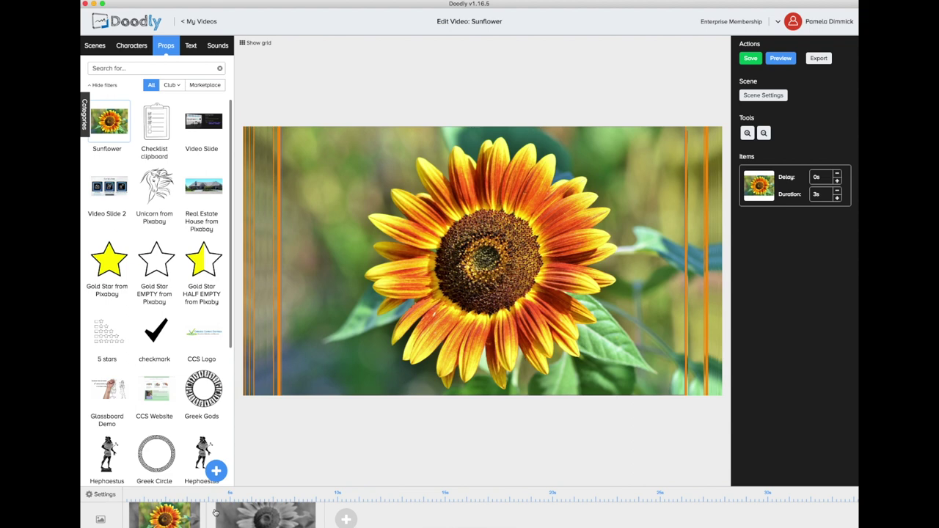
{"action": "left_click", "coordinate": [272, 518]}
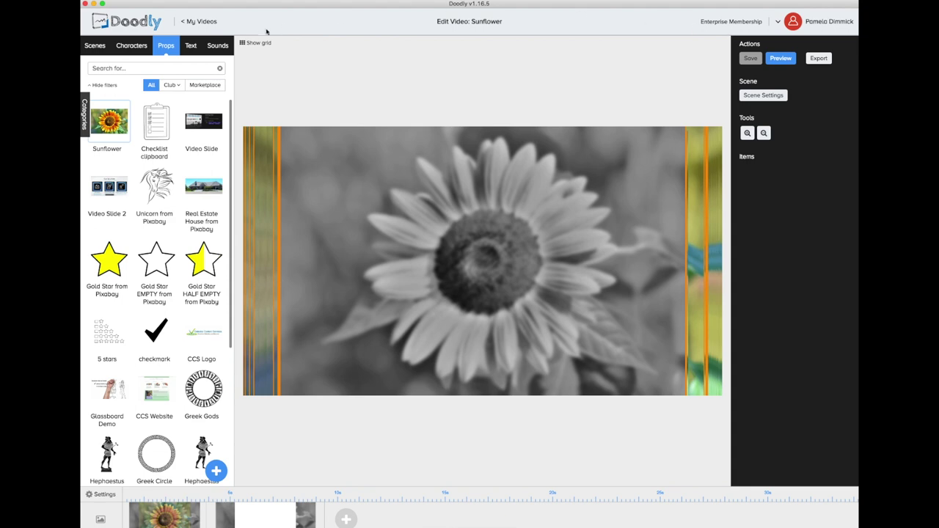
Reopen the Sunflower video from the video list and fine-tune the sunflower prop's position against the background flower in the second scene
{"action": "left_click", "coordinate": [204, 23]}
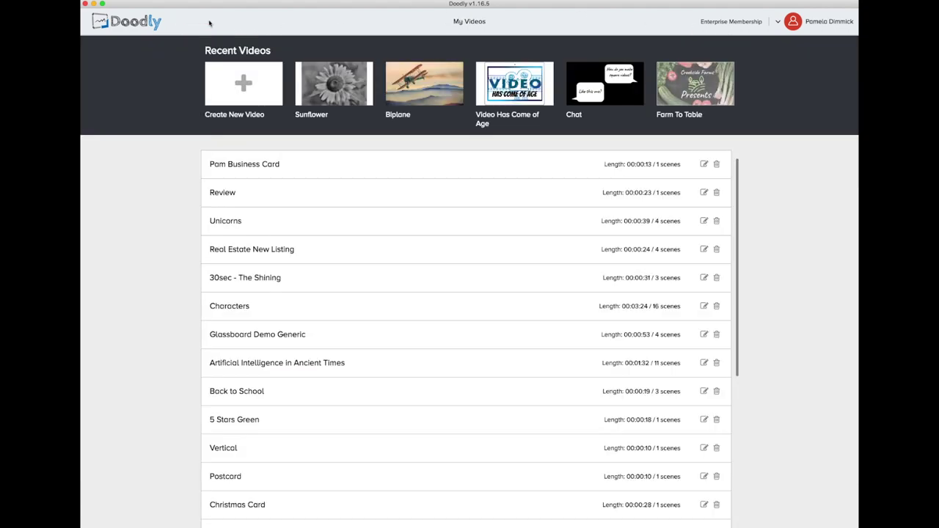
{"action": "left_click", "coordinate": [345, 89]}
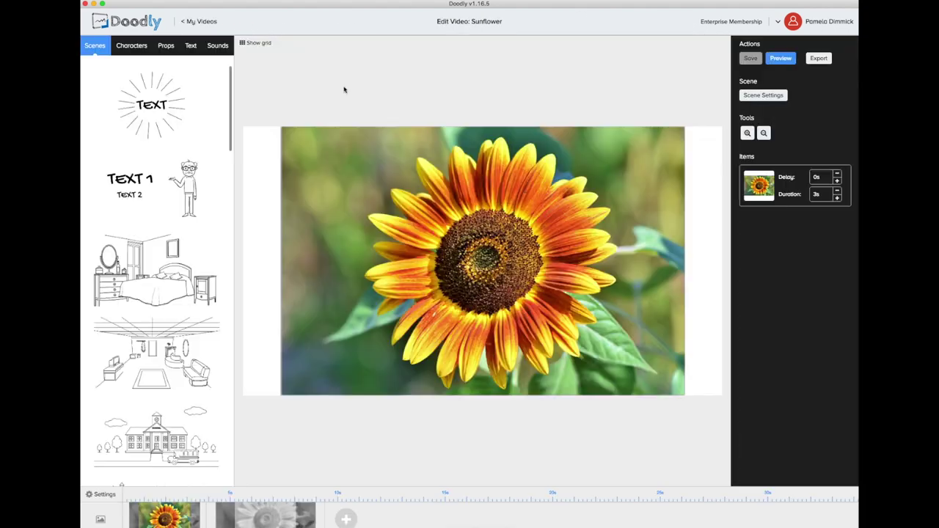
{"action": "left_click", "coordinate": [402, 269]}
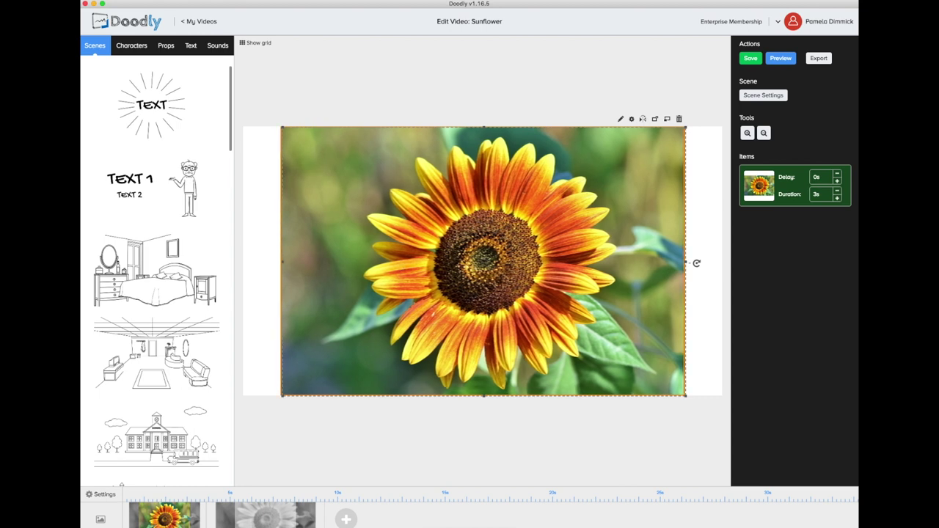
{"action": "left_click", "coordinate": [229, 517]}
{"action": "left_click", "coordinate": [180, 519]}
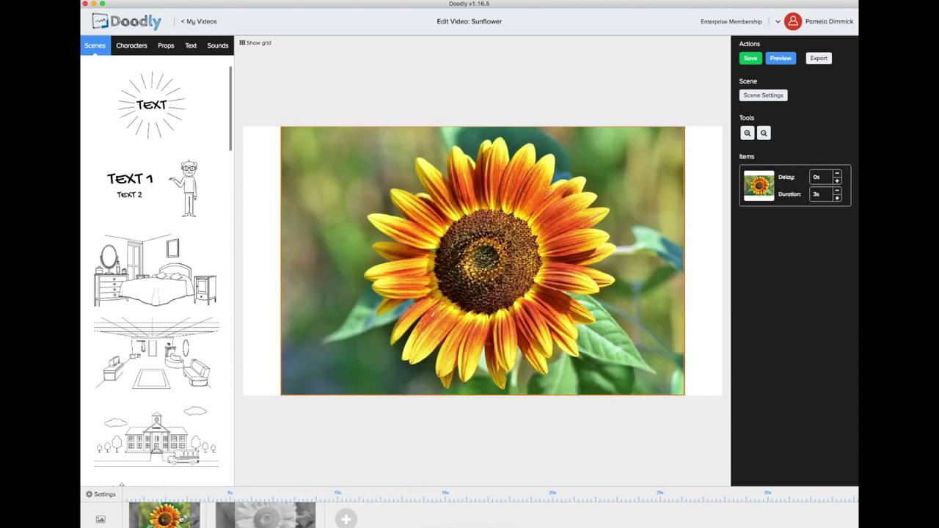
{"action": "left_click", "coordinate": [227, 519]}
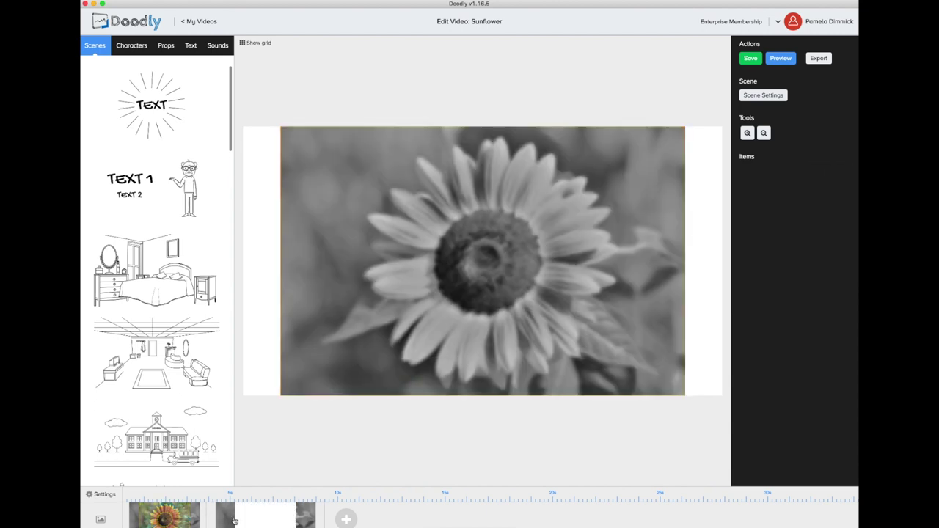
{"action": "left_click", "coordinate": [158, 516]}
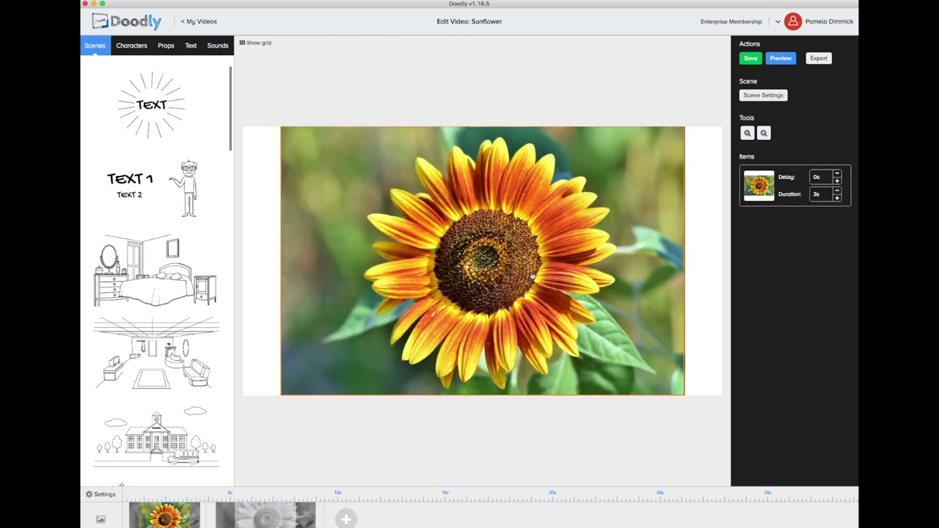
Edit the sunflower prop's reveal paths and trace the outline of one upper petal with a thin first path
{"action": "left_click", "coordinate": [532, 273]}
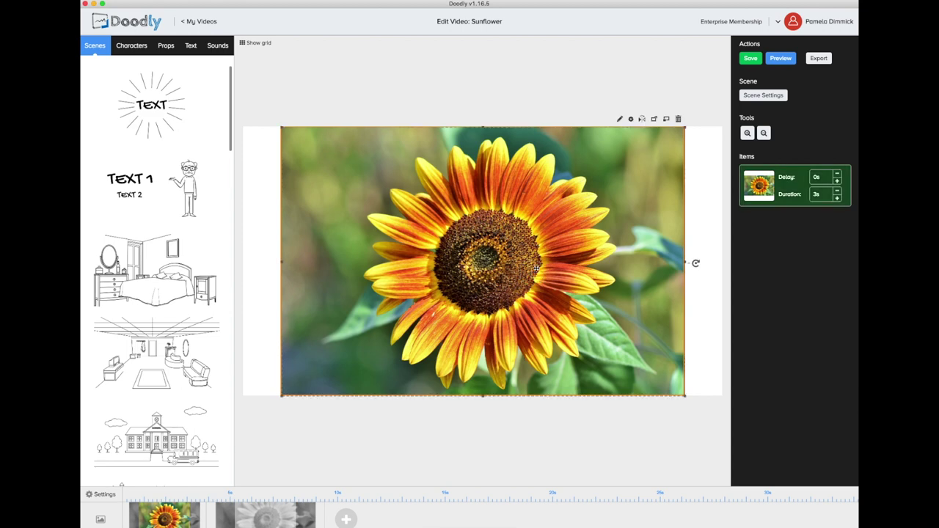
{"action": "left_click", "coordinate": [620, 120]}
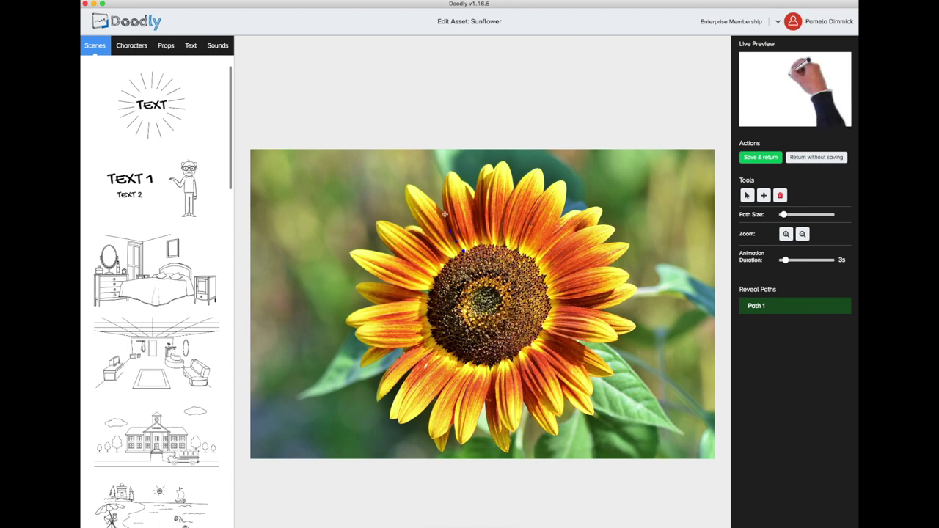
{"action": "left_click_drag", "start_coordinate": [443, 204], "coordinate": [448, 172]}
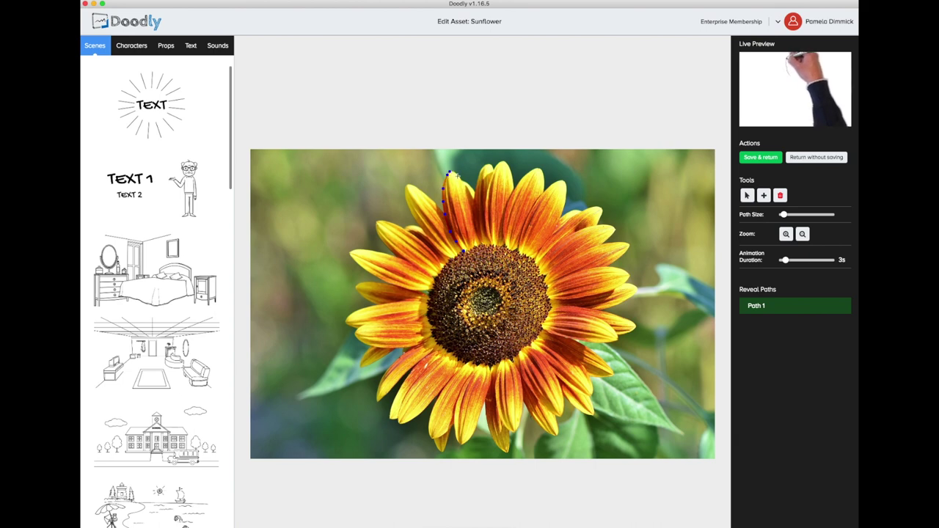
{"action": "left_click_drag", "start_coordinate": [460, 178], "coordinate": [466, 198]}
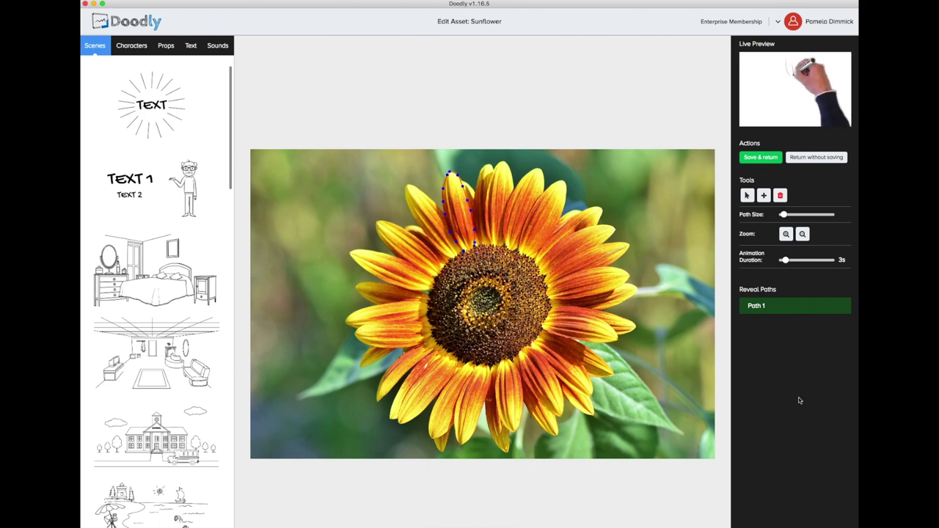
{"action": "left_click_drag", "start_coordinate": [474, 245], "coordinate": [474, 245]}
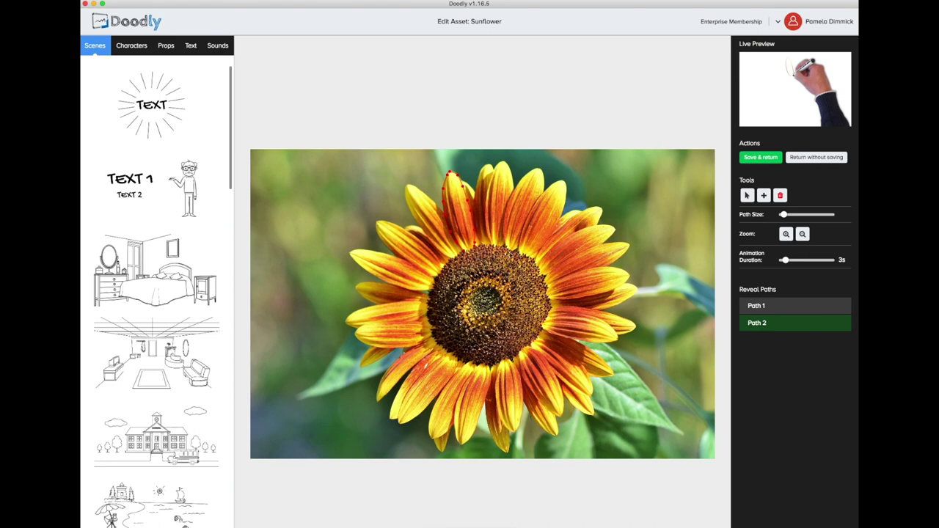
Trace the outlines of the remaining petals around the flower with separate thin reveal paths
{"action": "left_click_drag", "start_coordinate": [483, 167], "coordinate": [493, 164]}
{"action": "mouse_move", "coordinate": [489, 241]}
{"action": "left_mouse_down"}
{"action": "mouse_move", "coordinate": [490, 184]}
{"action": "mouse_move", "coordinate": [513, 189]}
{"action": "mouse_move", "coordinate": [504, 235]}
{"action": "left_mouse_up"}
{"action": "left_click_drag", "start_coordinate": [514, 192], "coordinate": [543, 169]}
{"action": "mouse_move", "coordinate": [519, 251]}
{"action": "left_mouse_down"}
{"action": "mouse_move", "coordinate": [539, 200]}
{"action": "mouse_move", "coordinate": [565, 210]}
{"action": "mouse_move", "coordinate": [532, 252]}
{"action": "left_mouse_up"}
{"action": "left_click_drag", "start_coordinate": [563, 184], "coordinate": [565, 213]}
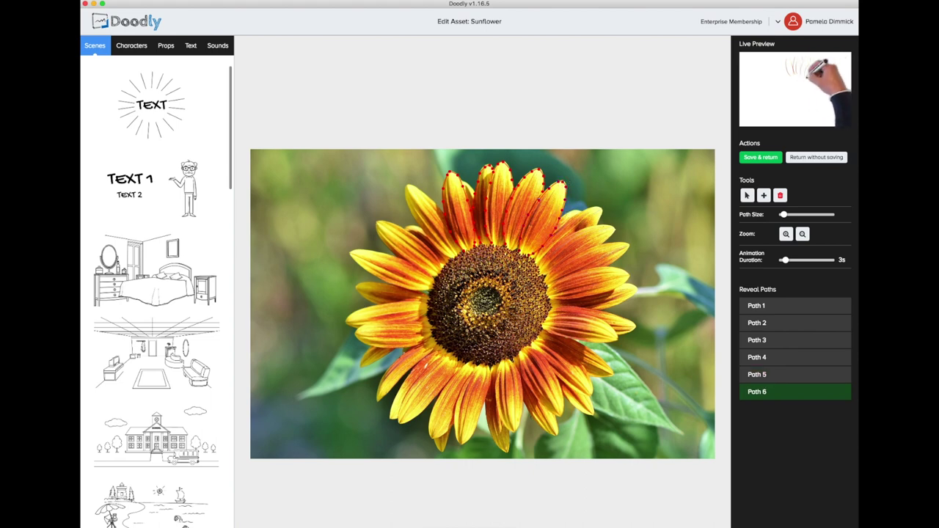
{"action": "left_click_drag", "start_coordinate": [408, 389], "coordinate": [411, 417]}
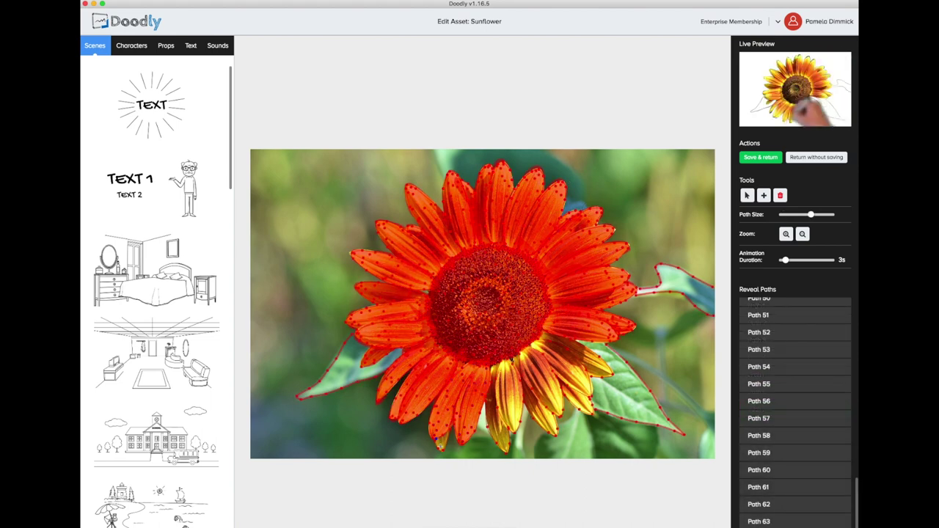
Paint broad reveal paths over the unfilled lower petals, then over the surrounding background with a larger path size until the image is covered
{"action": "mouse_move", "coordinate": [493, 362]}
{"action": "left_mouse_down"}
{"action": "mouse_move", "coordinate": [517, 427]}
{"action": "mouse_move", "coordinate": [489, 396]}
{"action": "mouse_move", "coordinate": [506, 451]}
{"action": "left_mouse_up"}
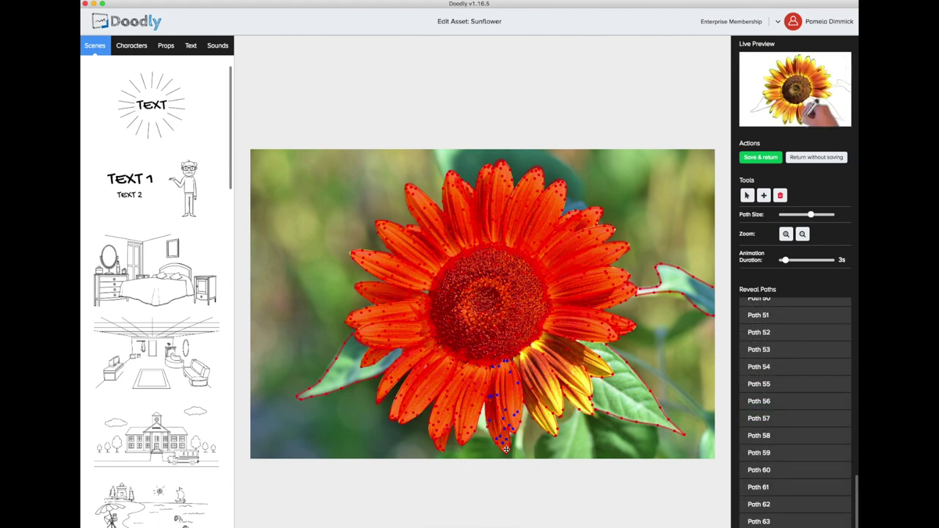
{"action": "mouse_move", "coordinate": [523, 353]}
{"action": "left_mouse_down"}
{"action": "mouse_move", "coordinate": [559, 411]}
{"action": "mouse_move", "coordinate": [543, 367]}
{"action": "mouse_move", "coordinate": [517, 396]}
{"action": "mouse_move", "coordinate": [547, 436]}
{"action": "mouse_move", "coordinate": [550, 422]}
{"action": "left_mouse_up"}
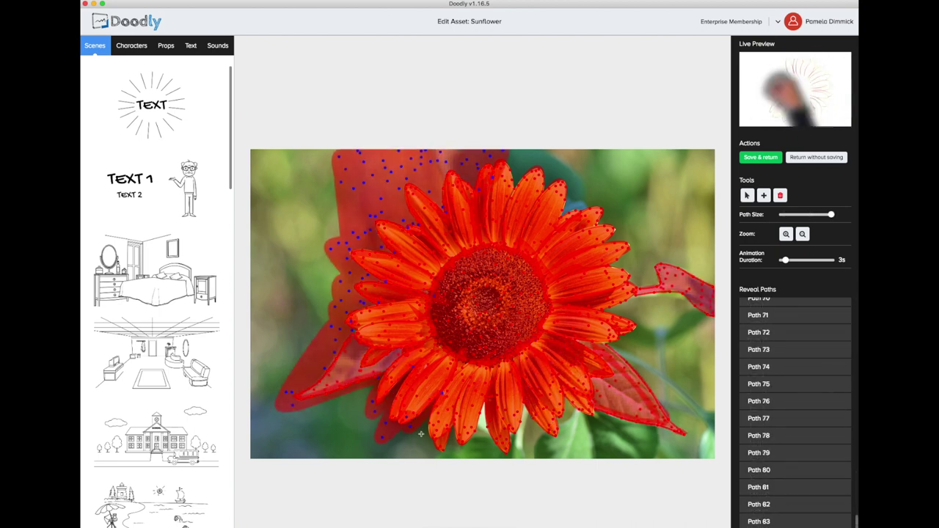
{"action": "mouse_move", "coordinate": [425, 393]}
{"action": "left_mouse_down"}
{"action": "mouse_move", "coordinate": [442, 457]}
{"action": "mouse_move", "coordinate": [403, 456]}
{"action": "left_mouse_up"}
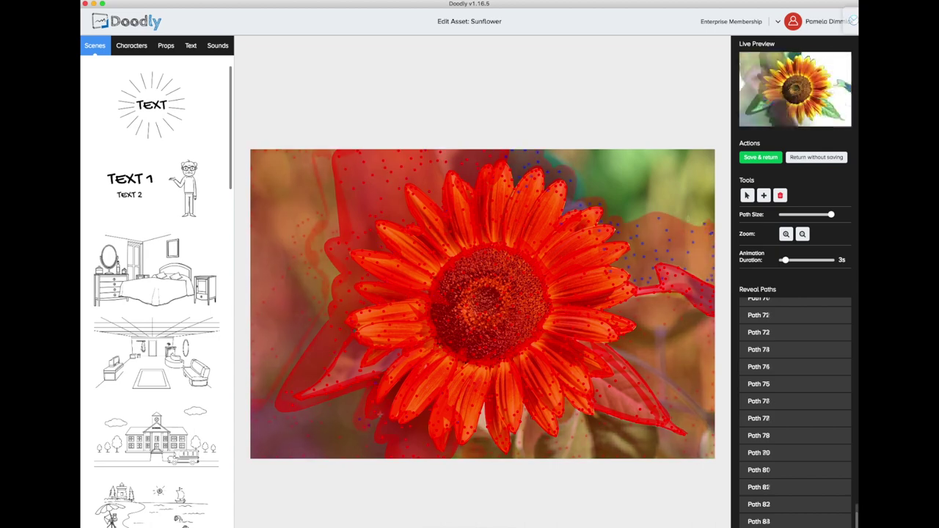
{"action": "mouse_move", "coordinate": [660, 202]}
{"action": "left_mouse_down"}
{"action": "mouse_move", "coordinate": [714, 217]}
{"action": "mouse_move", "coordinate": [689, 196]}
{"action": "mouse_move", "coordinate": [605, 213]}
{"action": "mouse_move", "coordinate": [604, 198]}
{"action": "mouse_move", "coordinate": [543, 152]}
{"action": "left_mouse_up"}
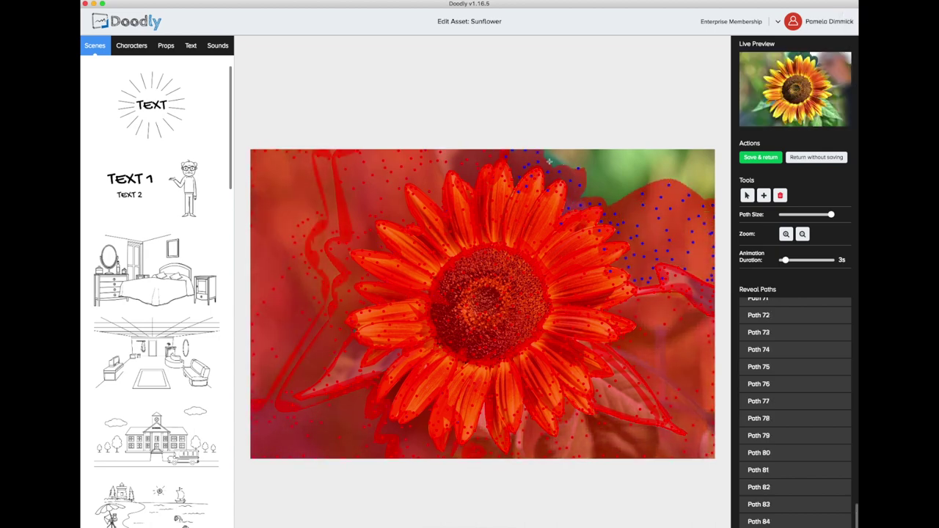
{"action": "mouse_move", "coordinate": [619, 160]}
{"action": "left_mouse_down"}
{"action": "mouse_move", "coordinate": [673, 156]}
{"action": "mouse_move", "coordinate": [712, 176]}
{"action": "left_mouse_up"}
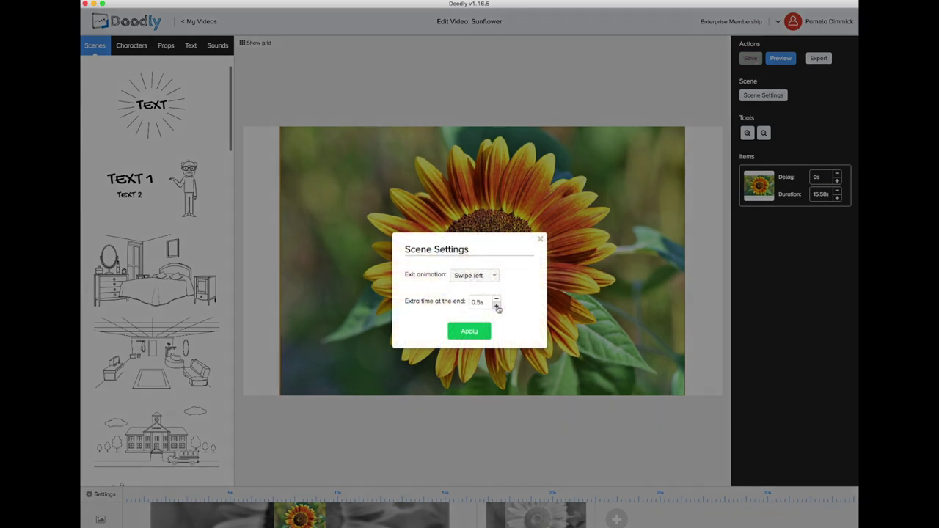
Increase the extra time at the end of the sunflower scene and apply the scene settings with the Swipe left exit animation
{"action": "left_click", "coordinate": [497, 307]}
{"action": "left_click", "coordinate": [497, 307]}
{"action": "left_click", "coordinate": [498, 308]}
{"action": "left_click", "coordinate": [498, 307]}
{"action": "left_click", "coordinate": [498, 307]}
{"action": "left_click", "coordinate": [498, 308]}
{"action": "left_click", "coordinate": [498, 308]}
{"action": "left_click", "coordinate": [497, 308]}
{"action": "left_click", "coordinate": [498, 307]}
{"action": "left_click", "coordinate": [498, 307]}
{"action": "left_click", "coordinate": [497, 307]}
{"action": "left_click", "coordinate": [497, 308]}
{"action": "left_click", "coordinate": [498, 308]}
{"action": "left_click", "coordinate": [498, 308]}
{"action": "left_click", "coordinate": [497, 308]}
{"action": "left_click", "coordinate": [497, 308]}
{"action": "left_click", "coordinate": [497, 308]}
{"action": "left_click", "coordinate": [484, 331]}
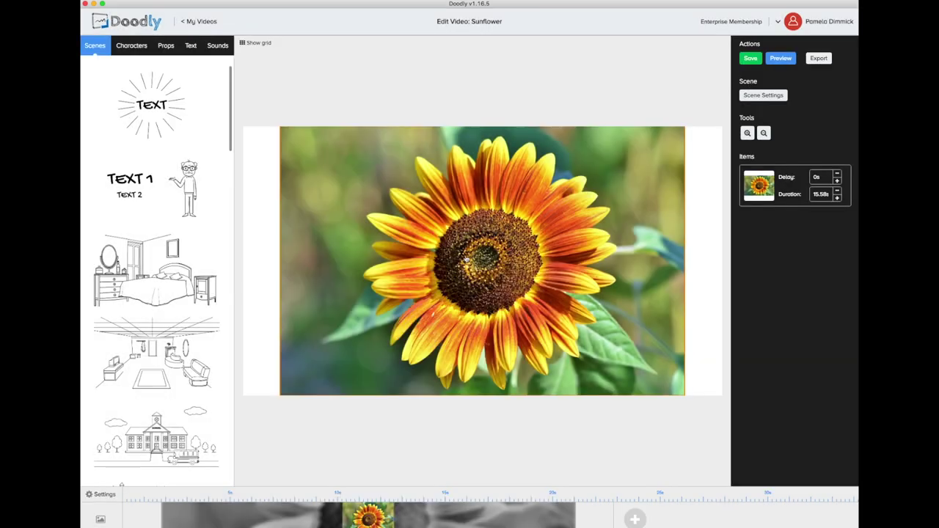
Export the video at 1080p (1920x1080), 30 FPS and Maximum (100%) quality
{"action": "left_click", "coordinate": [818, 58]}
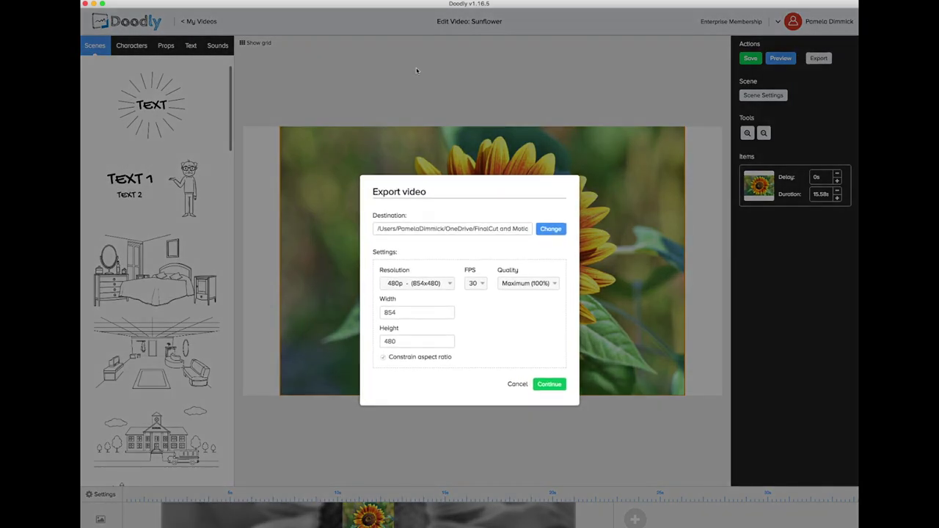
{"action": "left_click", "coordinate": [438, 284]}
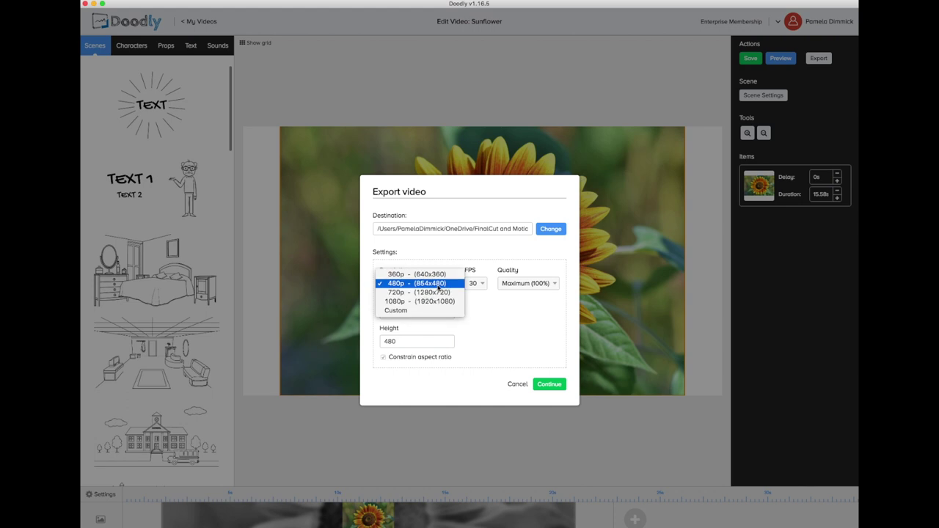
{"action": "left_click", "coordinate": [415, 302]}
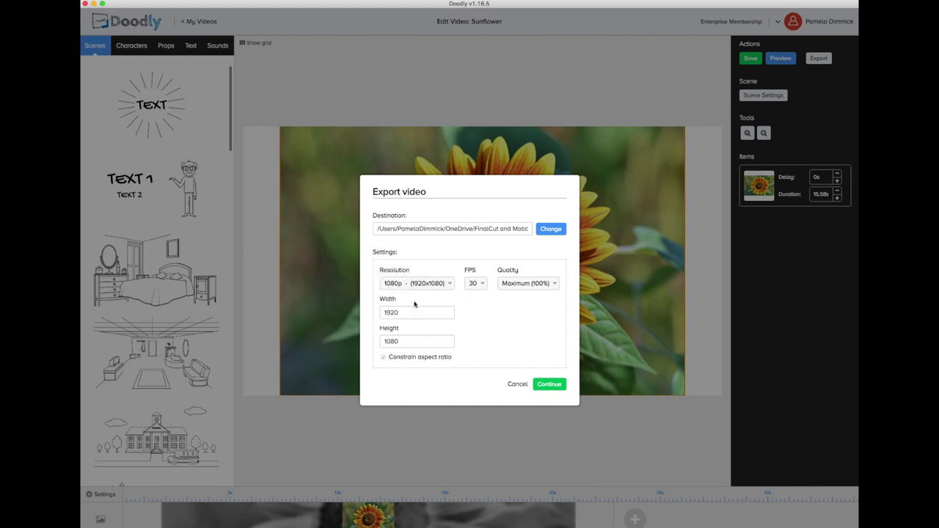
{"action": "left_click", "coordinate": [552, 386]}
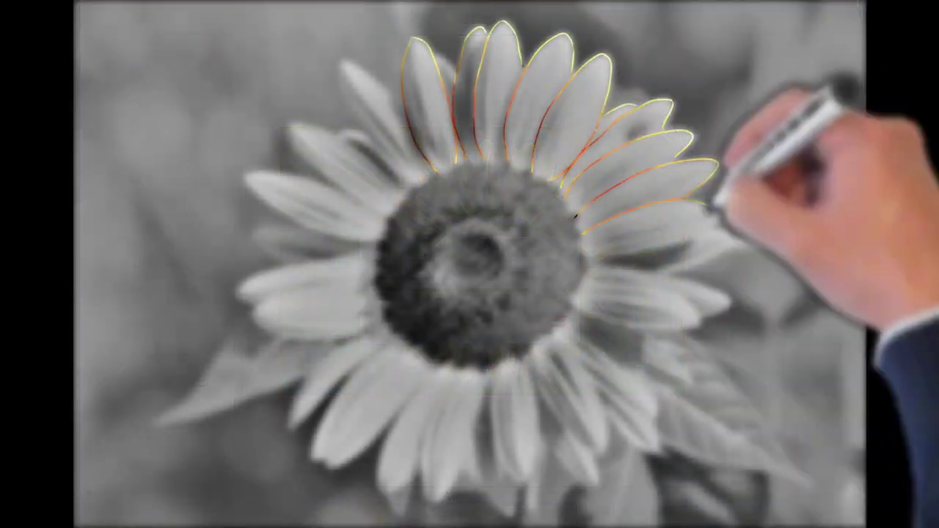